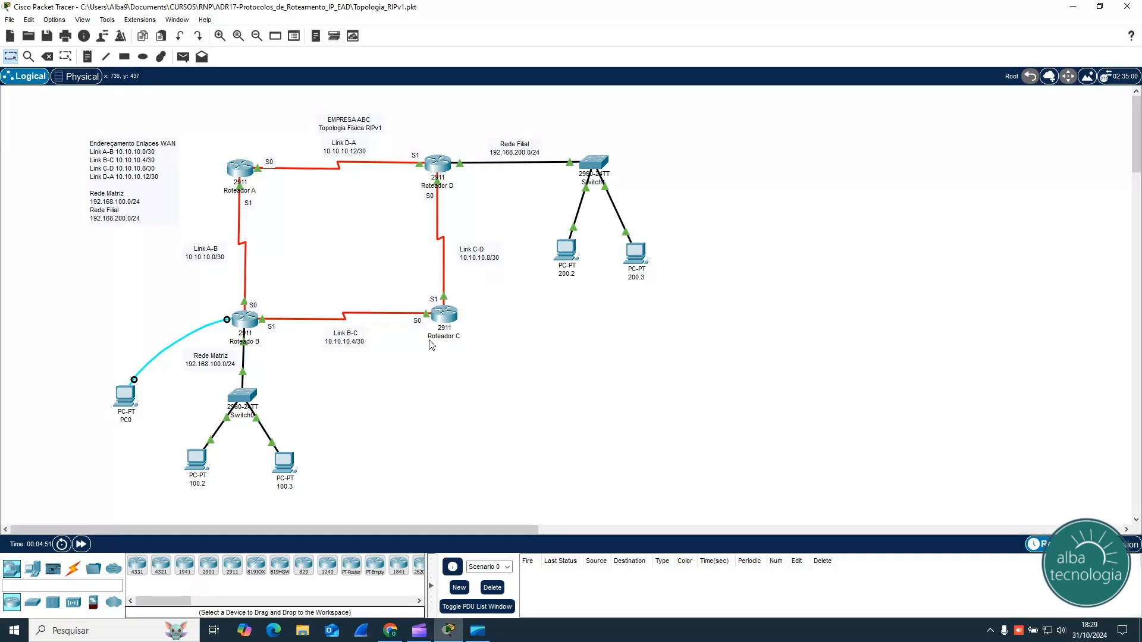
Step: Open Router B's command line, move its window clear of the topology, and enter privileged mode with ena
click(242, 320)
drag(647, 137, 811, 108)
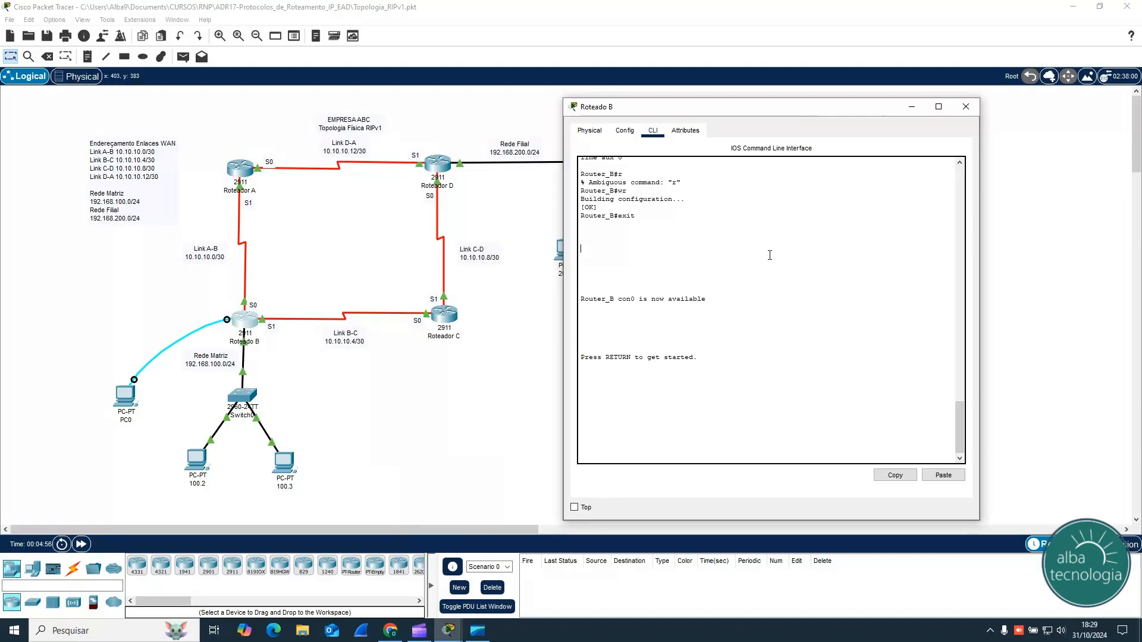
key(Return)
text(ena)
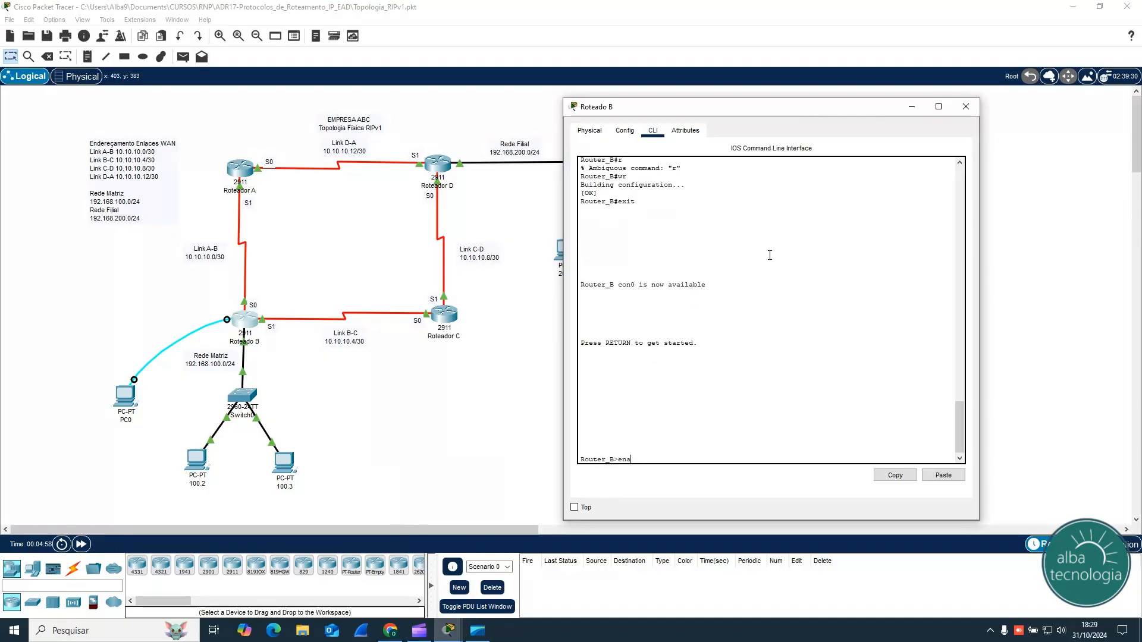
key(Return)
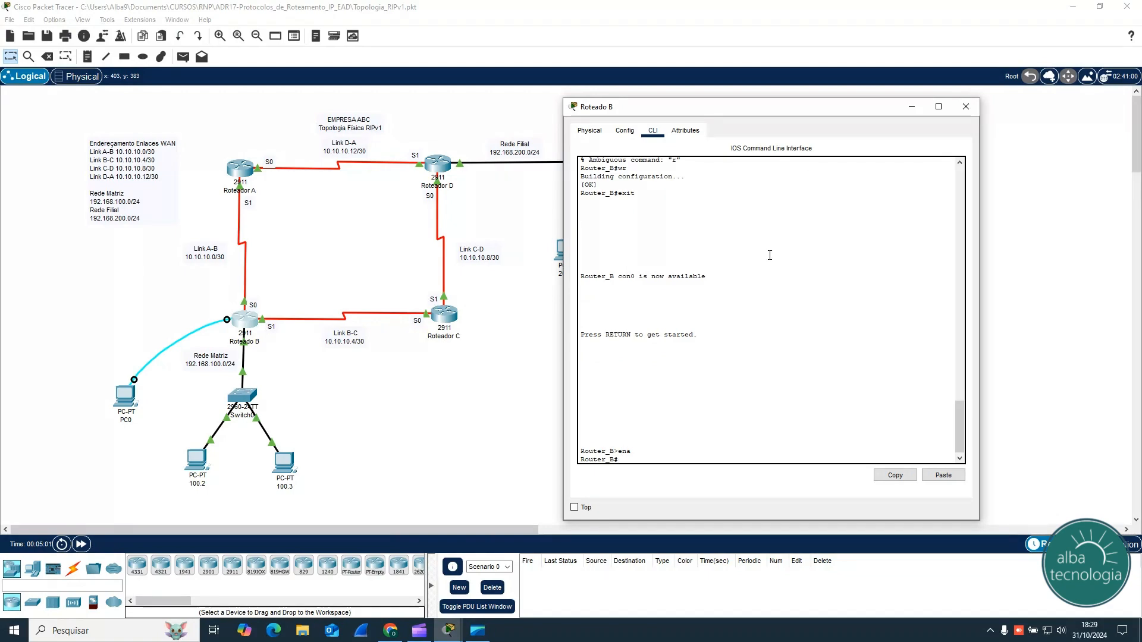
Step: Display Router B's running configuration with sh run and page through it to the end, examining the interface addresses
text(sh run)
key(Return)
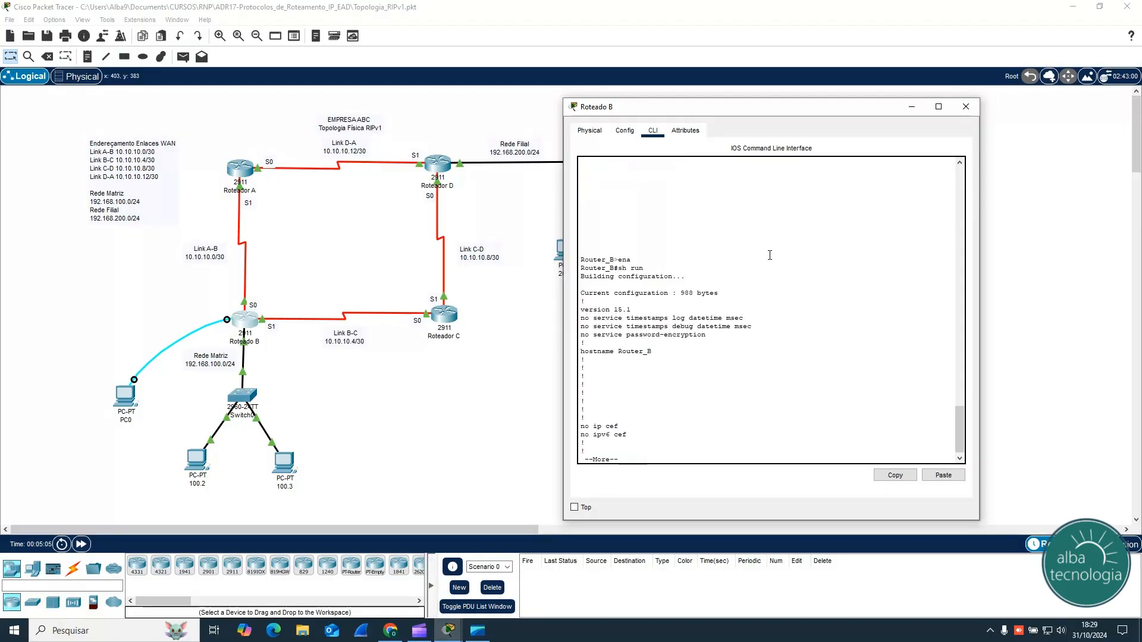
key(space)
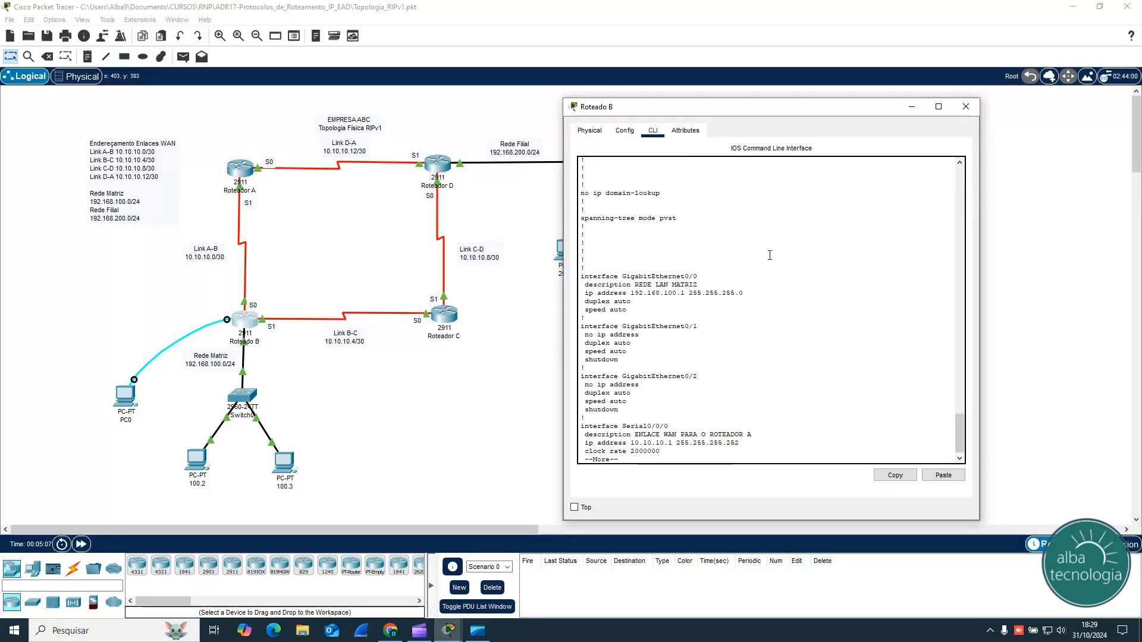
key(Return)
key(Return)
key(Return)
key(Return)
key(Return)
key(Return)
key(Return)
key(Return)
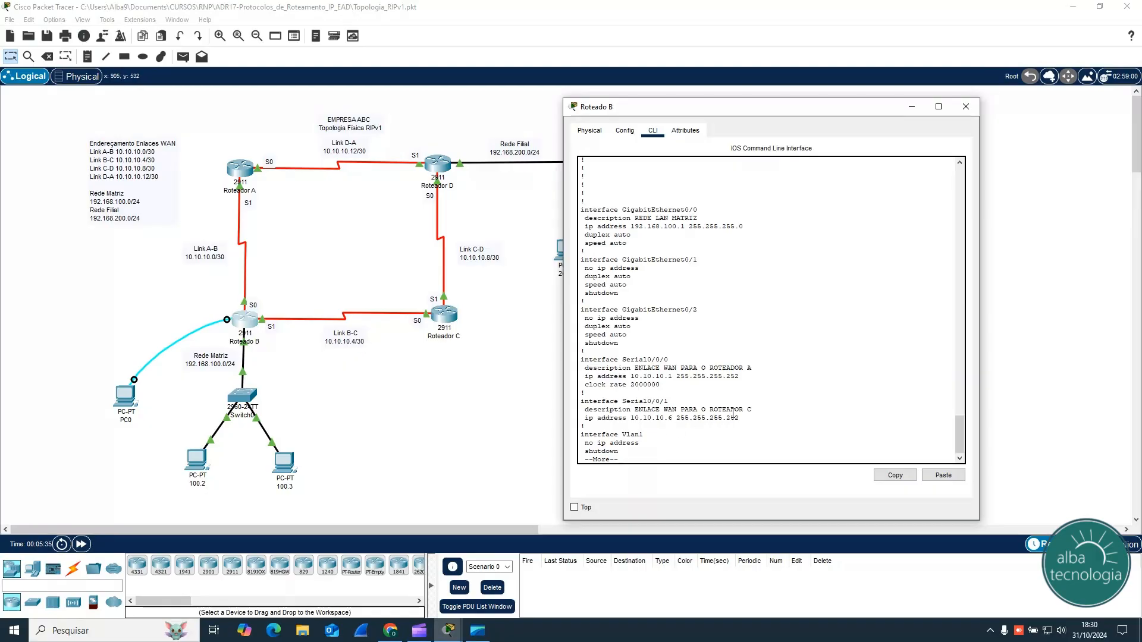
key(Return)
key(Return)
key(Return)
key(Return)
key(Return)
key(Return)
key(Return)
key(Return)
key(Return)
key(Return)
key(Return)
key(Return)
key(Return)
key(Return)
key(Return)
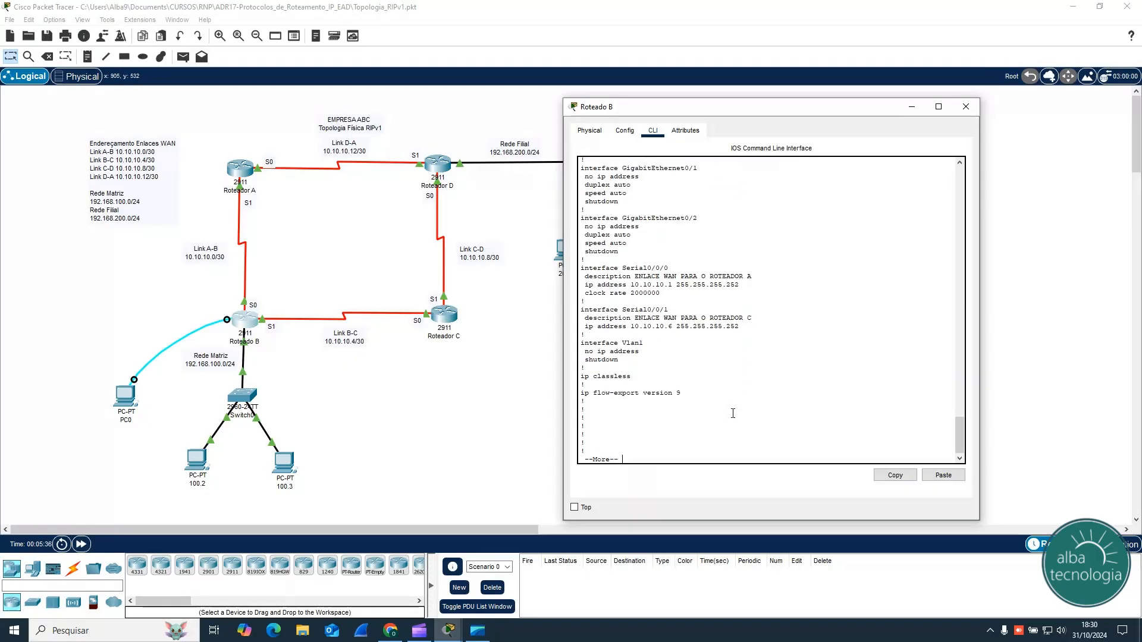
key(Return)
key(Return)
key(Return)
key(Return)
key(Return)
key(Return)
key(Return)
key(Return)
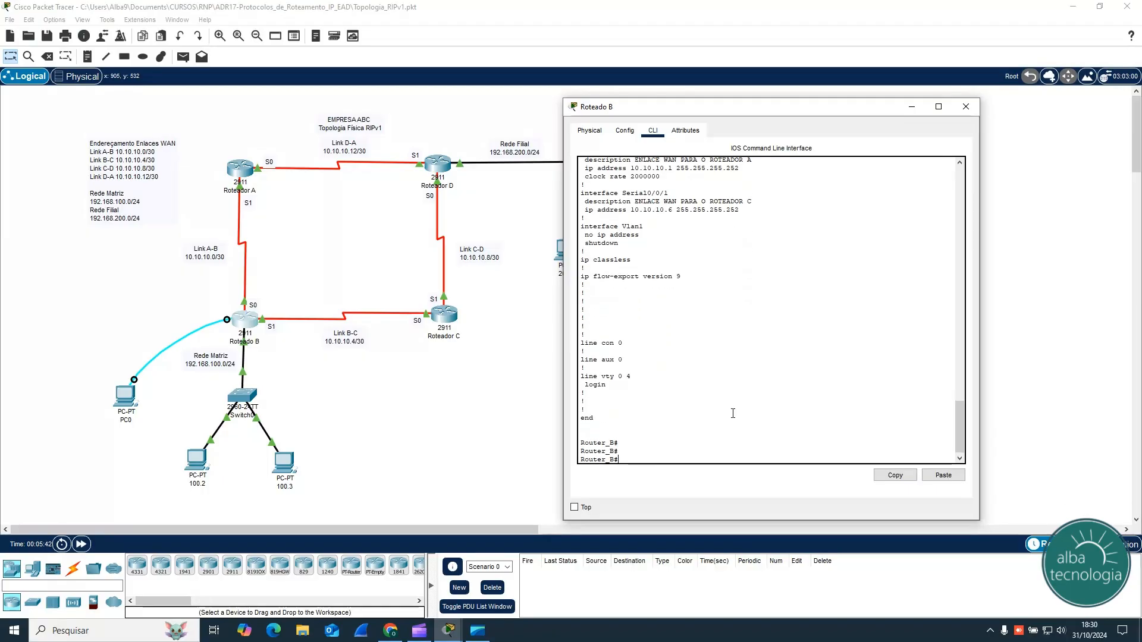
Step: Display Router B's routing table with sh ip route and examine its directly connected networks
text(sh ip route)
key(Return)
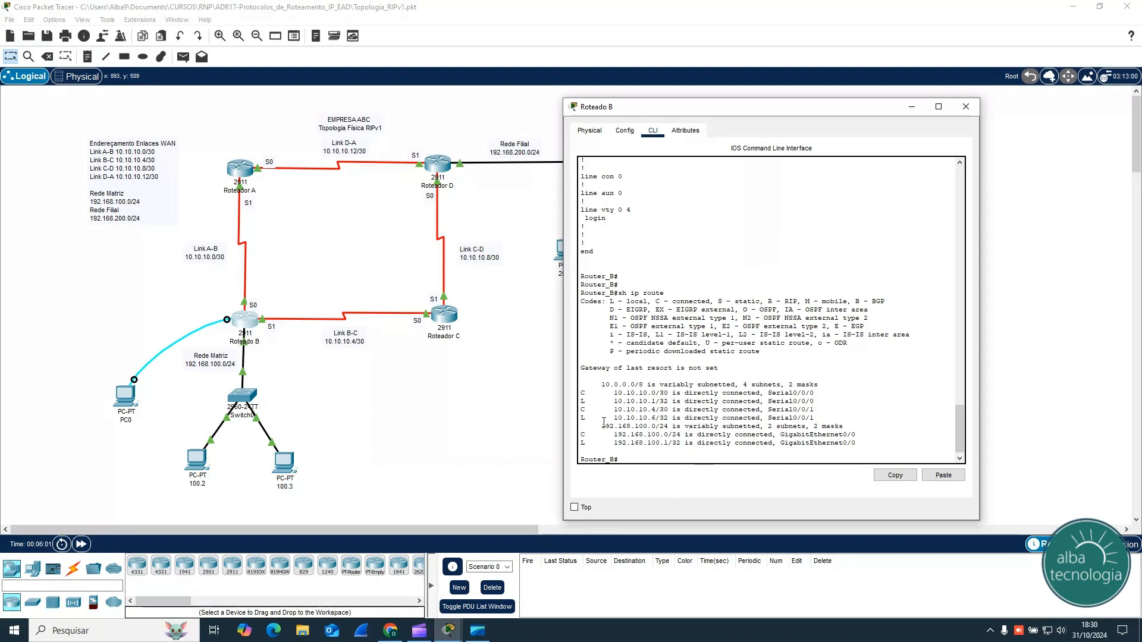
drag(582, 392, 813, 411)
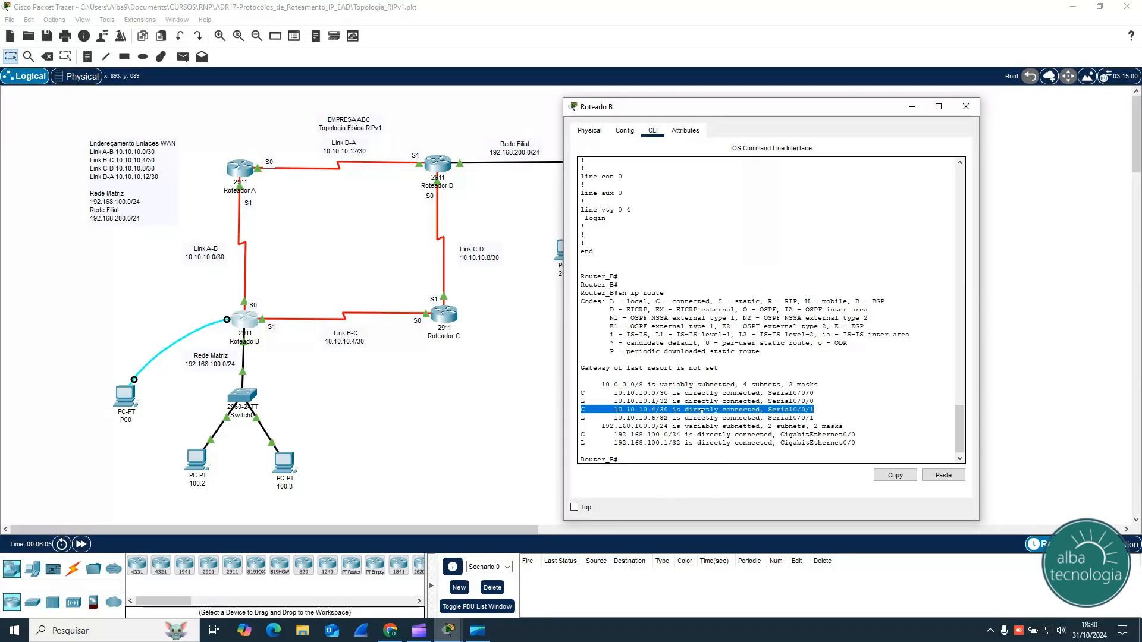
drag(581, 435, 718, 434)
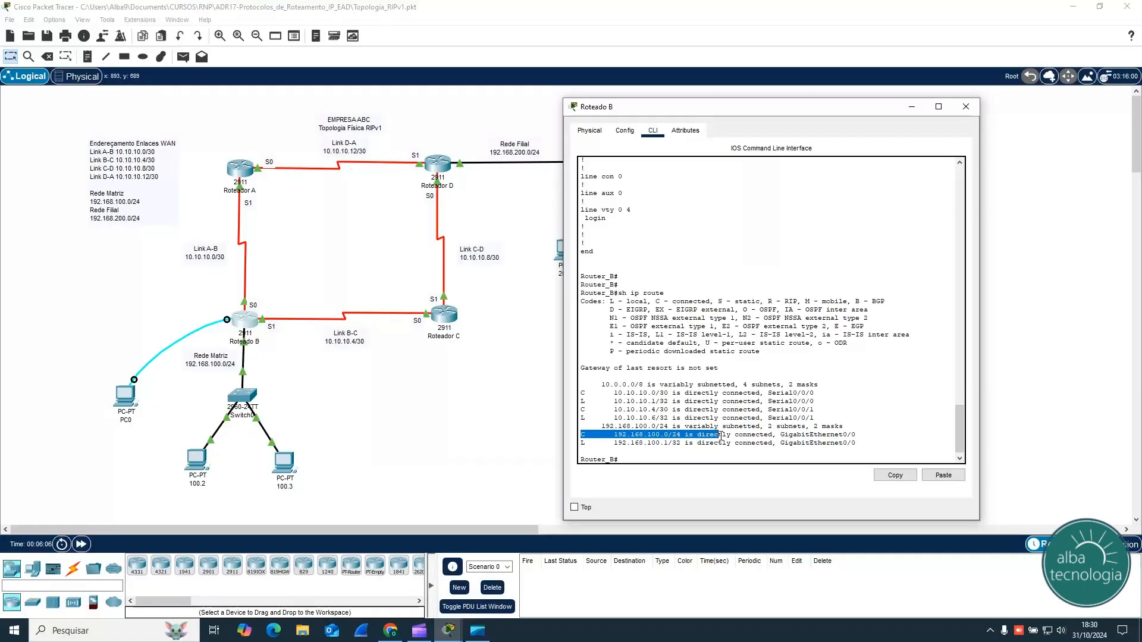
click(632, 457)
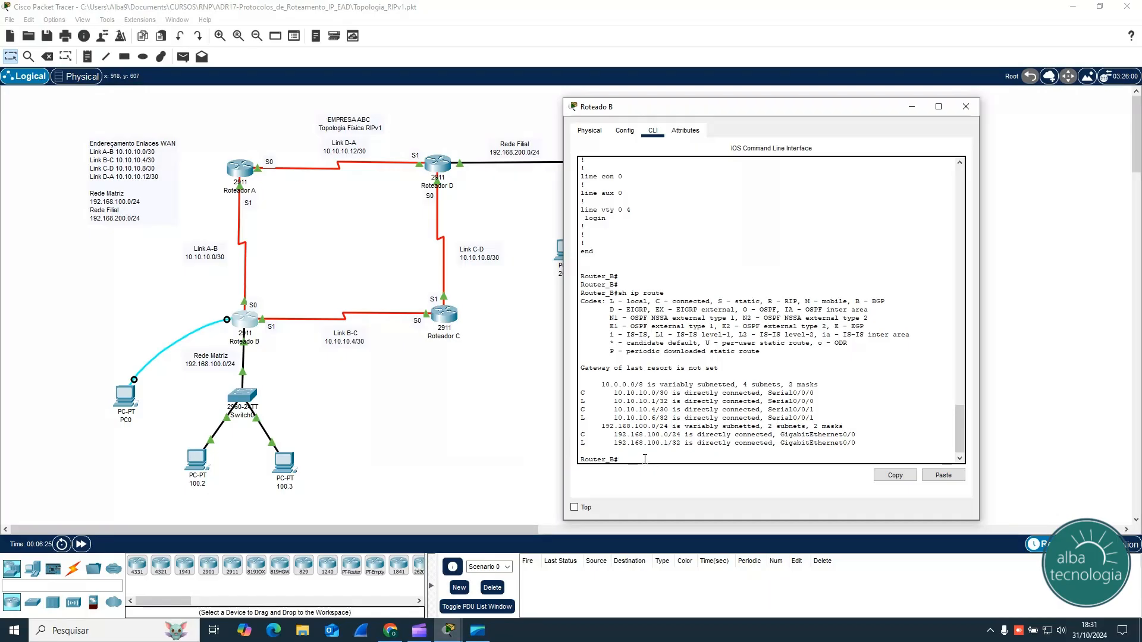
Step: Enter global configuration mode on Router B with conf t and start RIP configuration with router rip
text(nf t)
key(Return)
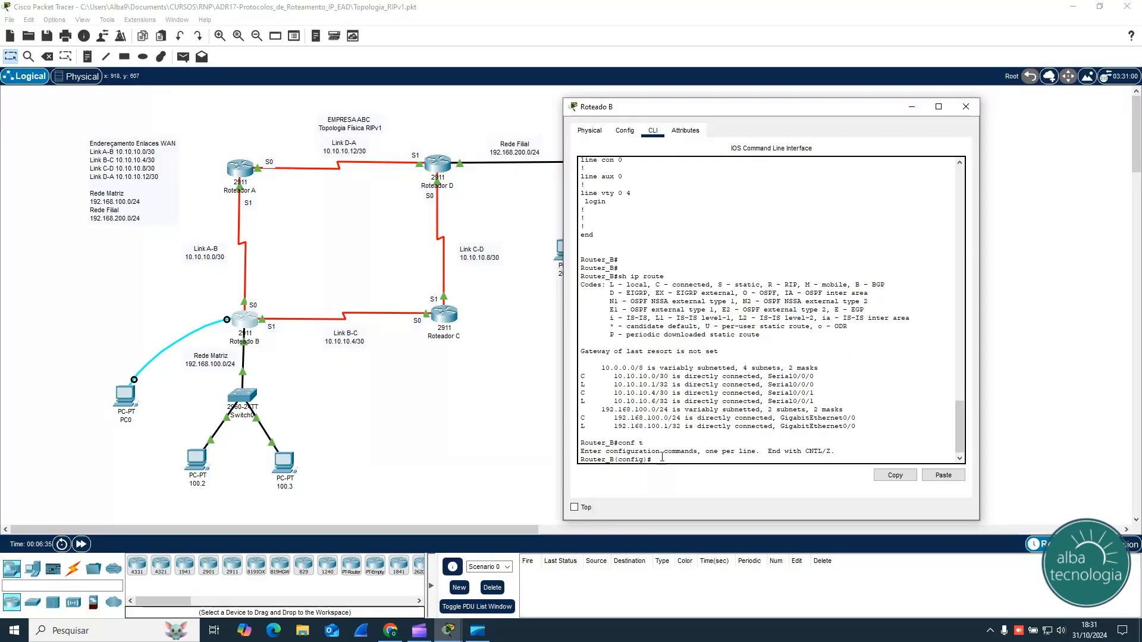
text(router rip)
key(Return)
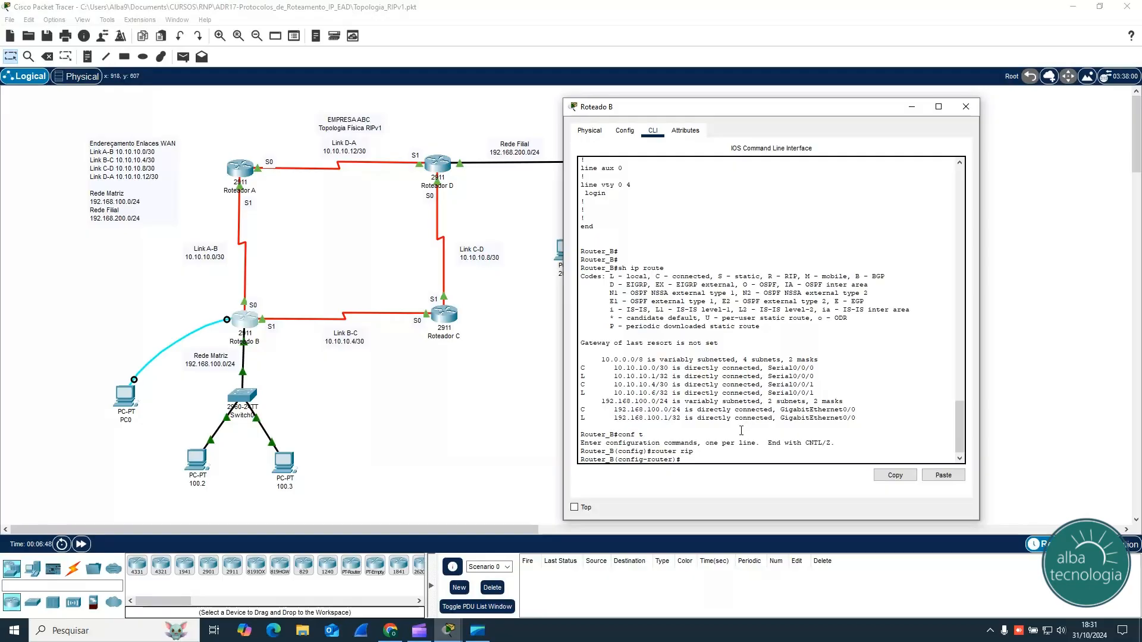
Step: Add the WAN links to Router B's RIP process with network 10.10.10.6
text(net)
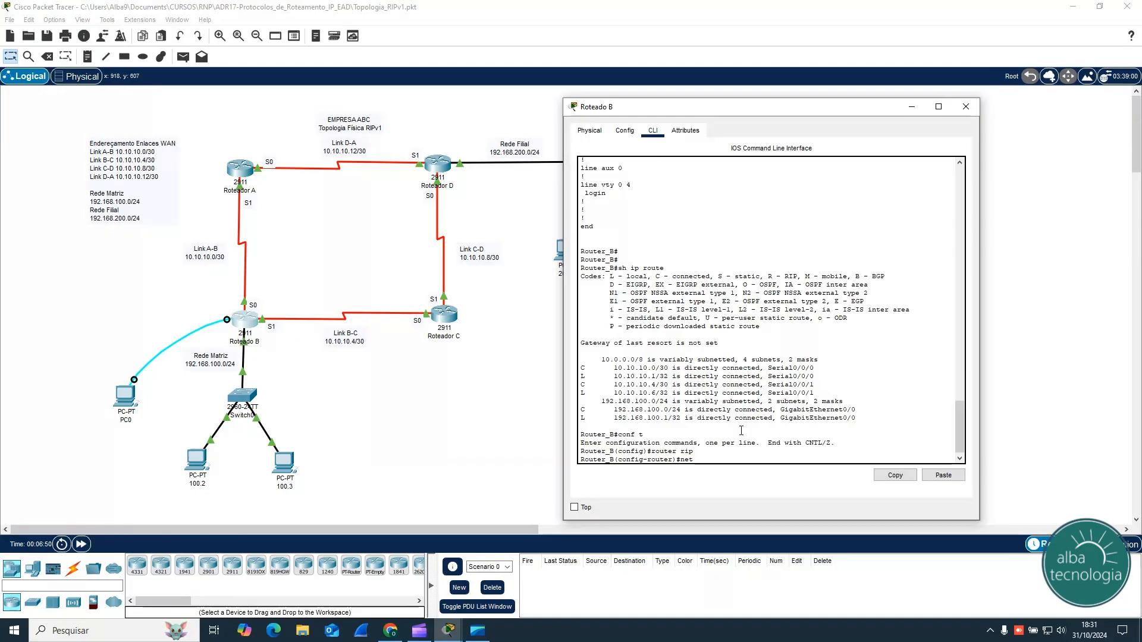
key(Tab)
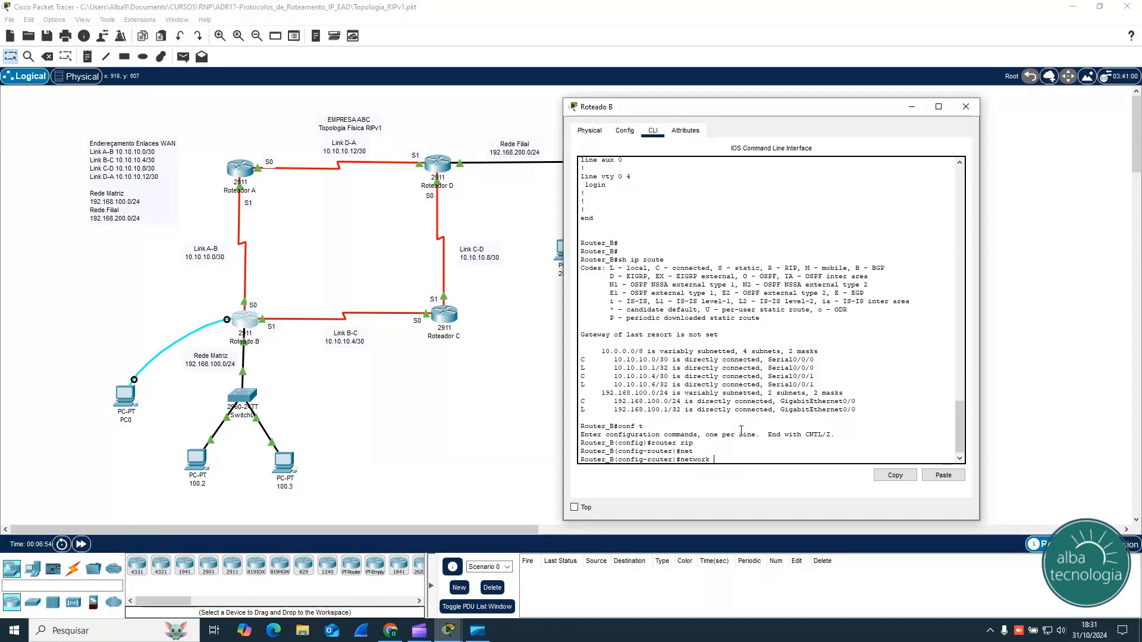
text(10.0.0)
text(10)
text(.10.)
text(10)
text(.6)
key(Return)
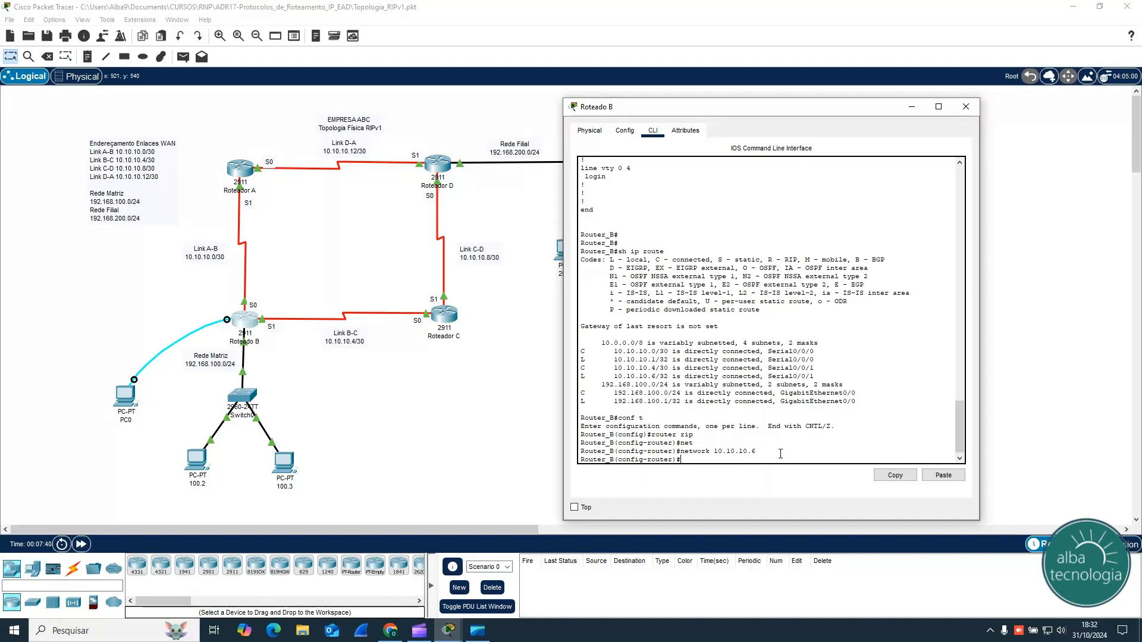
Step: Add the LAN to Router B's RIP process with network 192.168.100.0 and return to privileged mode
text(net)
key(Tab)
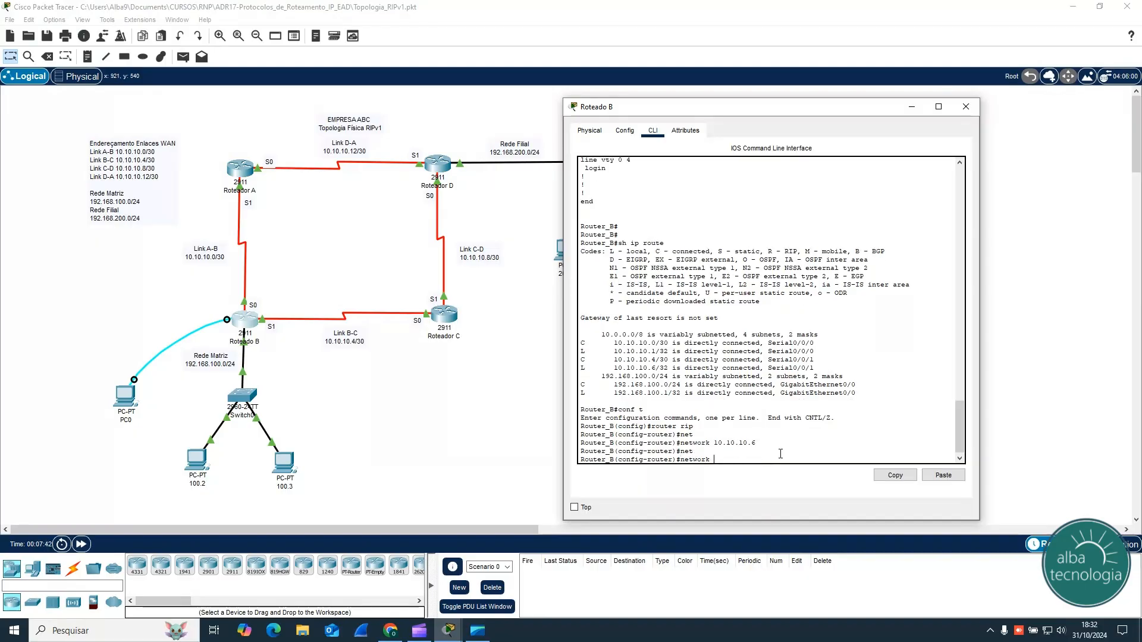
text(192.168.100.0)
key(Return)
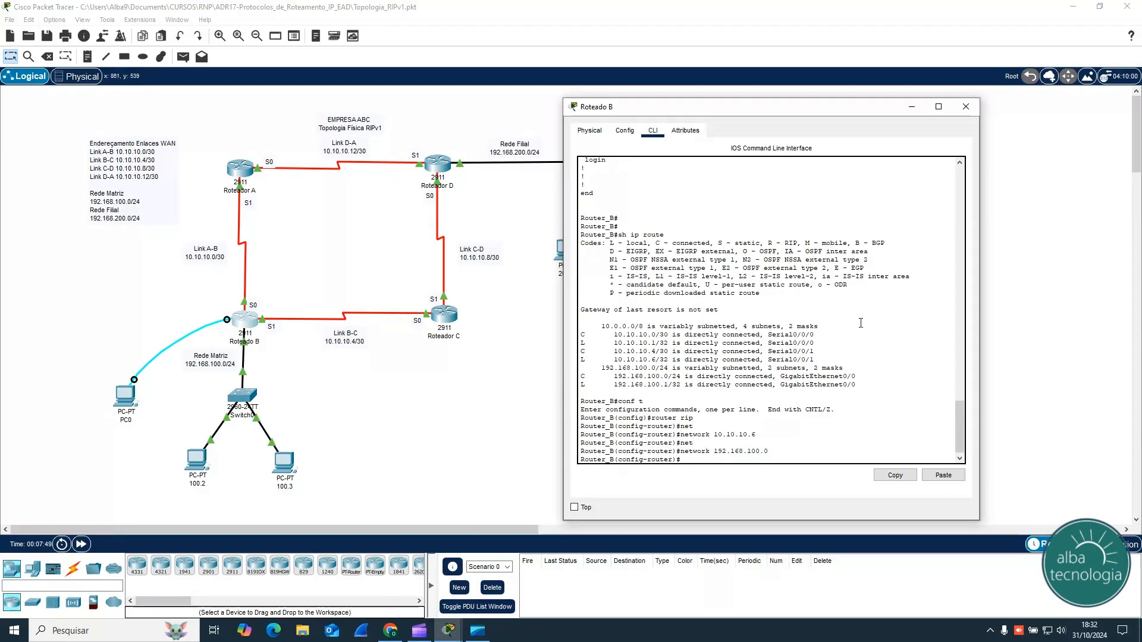
key(ctrl+z)
key(Return)
key(Return)
key(Return)
key(Return)
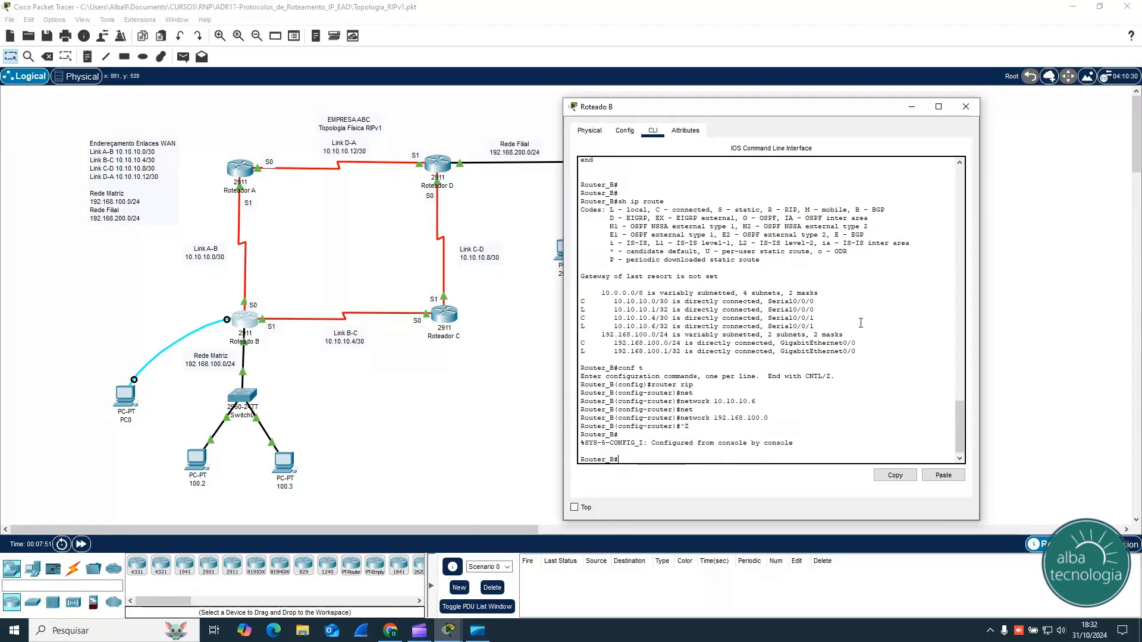
Step: Display Router B's running configuration and compare its router rip networks with the network commands entered
text(sh run)
key(Return)
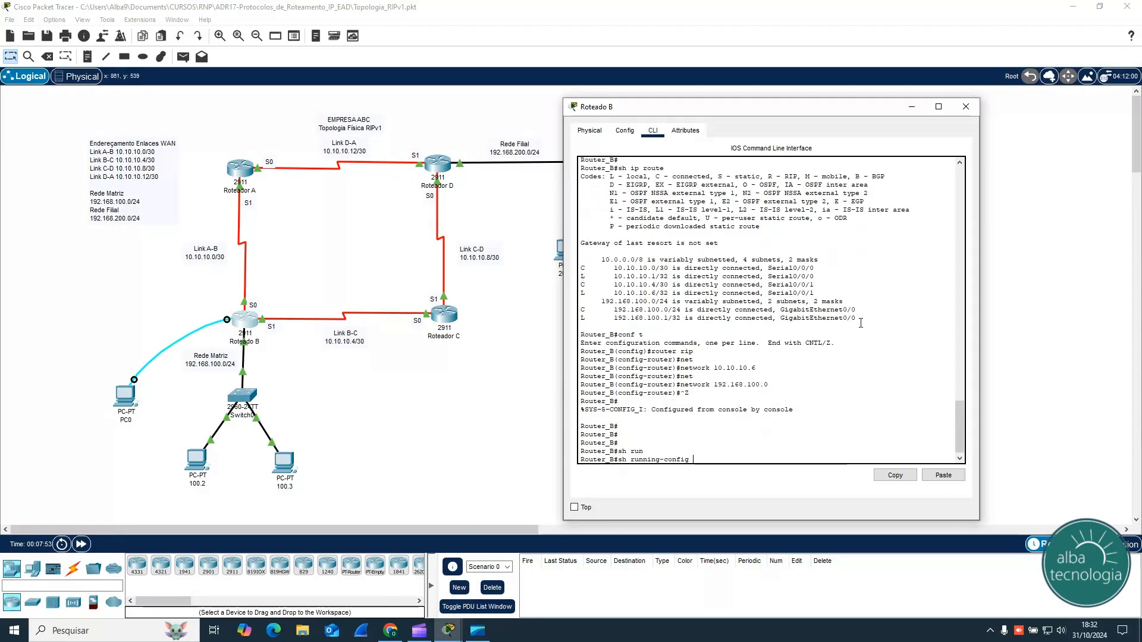
key(space)
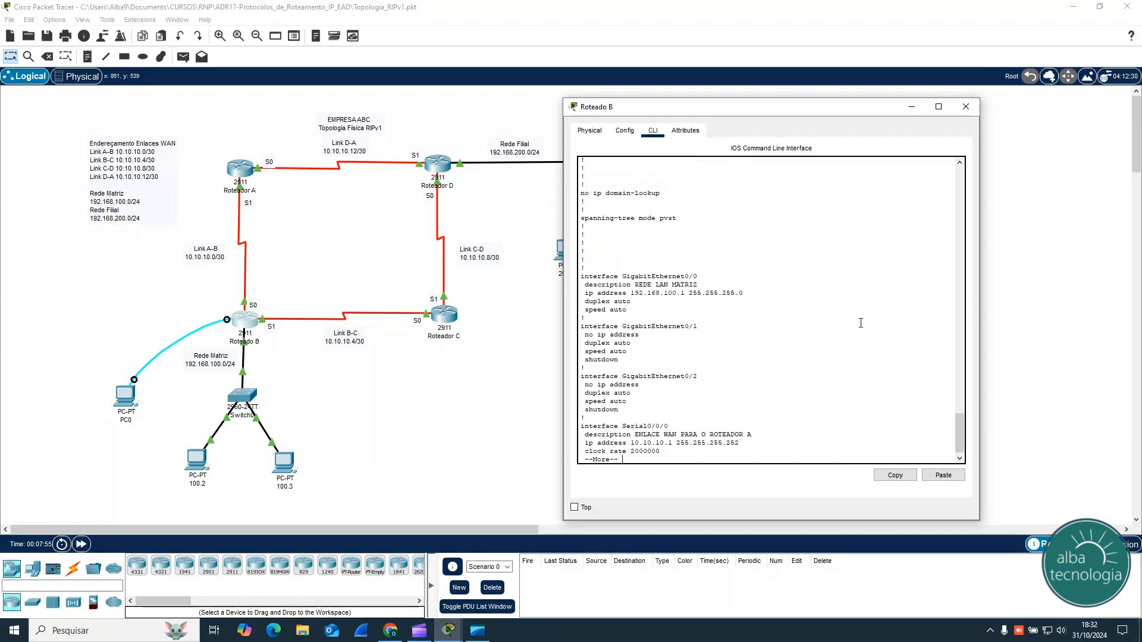
key(space)
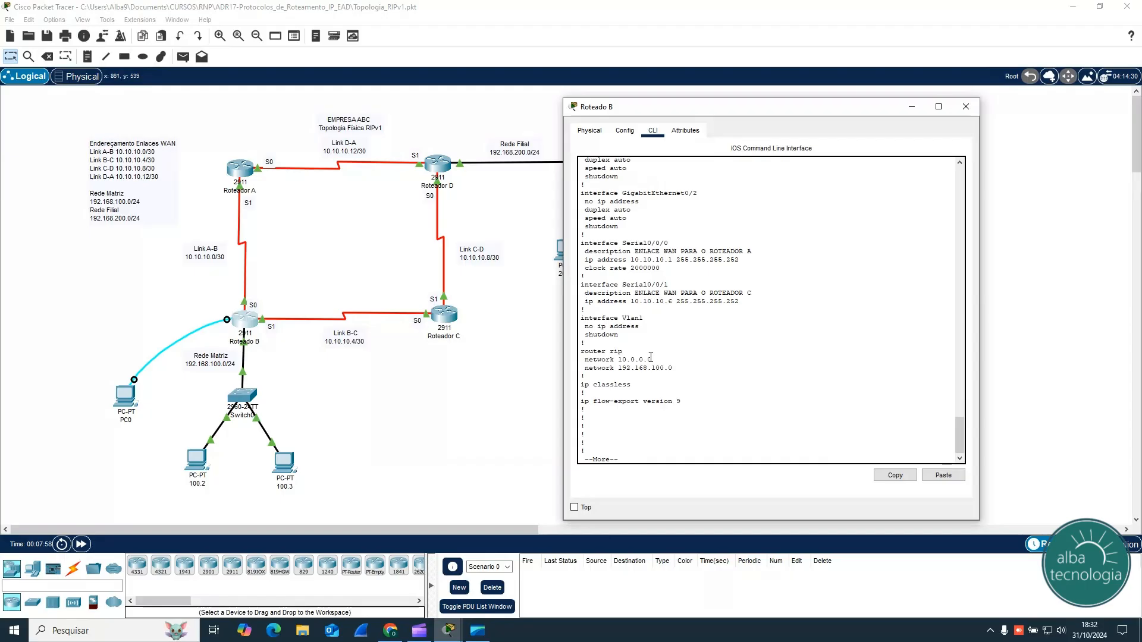
scroll(730, 344, up, 15)
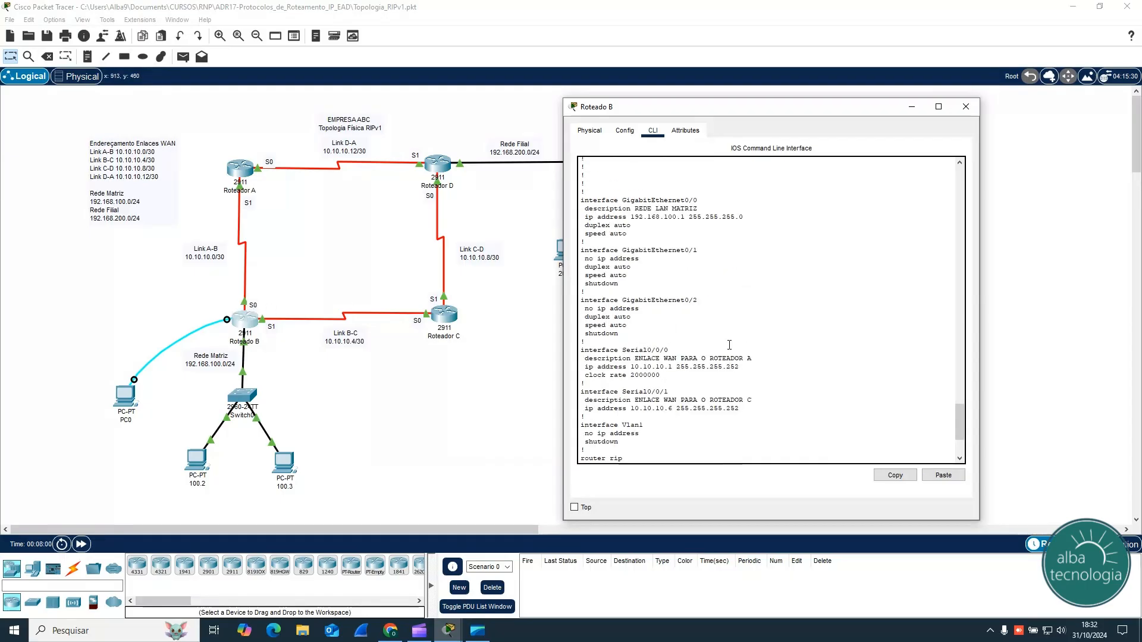
scroll(729, 345, up, 10)
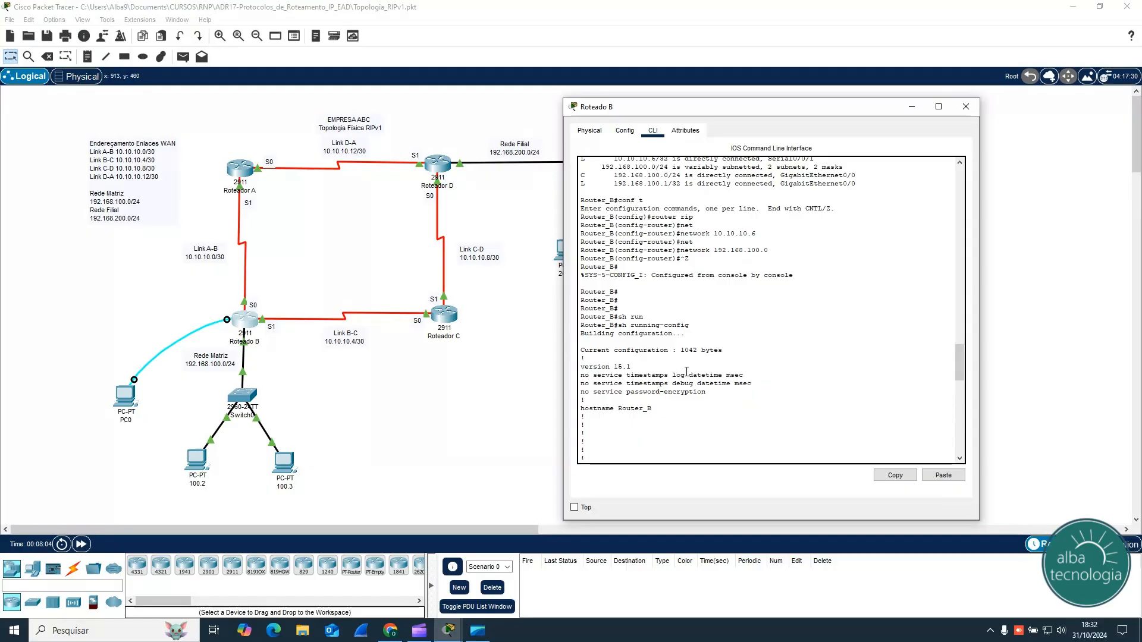
scroll(686, 371, down, 20)
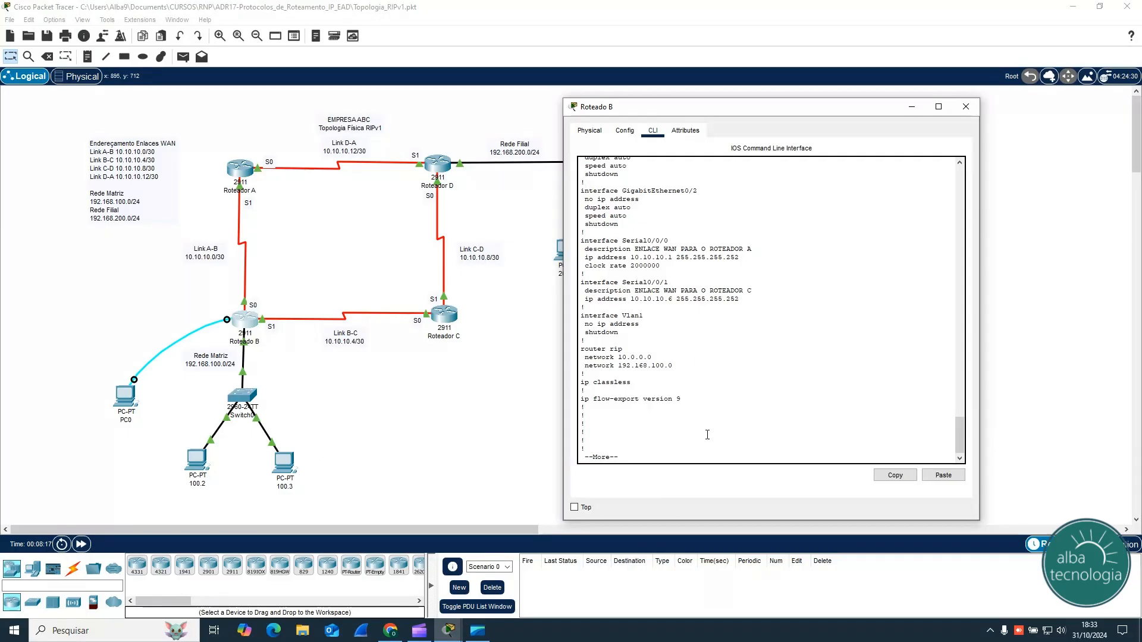
Step: Stop the configuration listing and display Router B's routing table with sh ip route
key(ctrl+c)
text(sh )
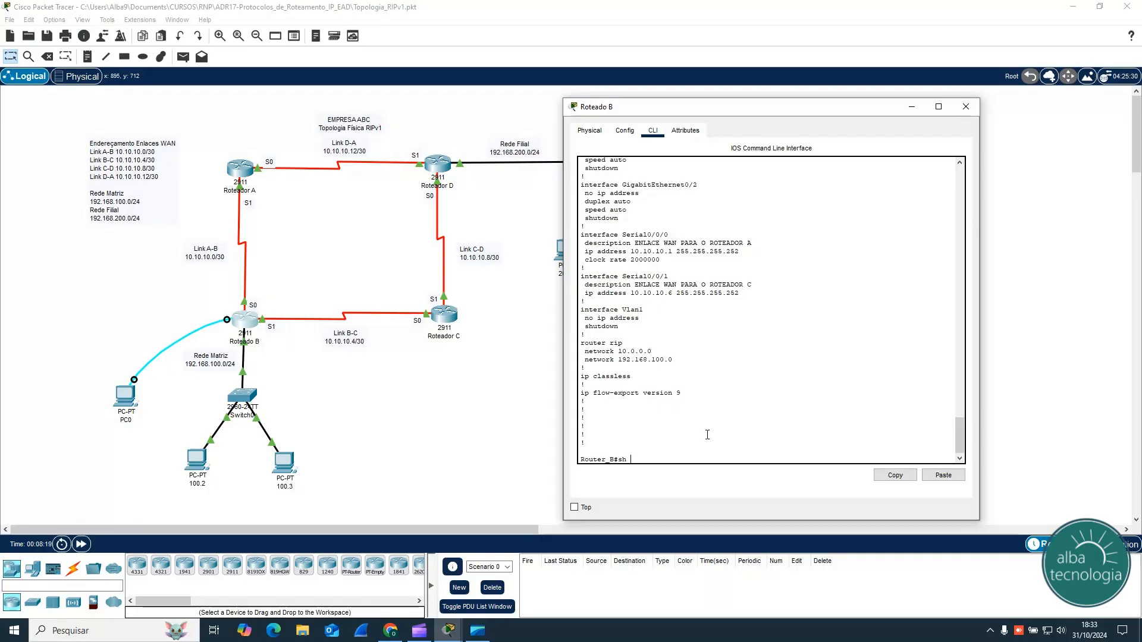
text(ip route)
key(Return)
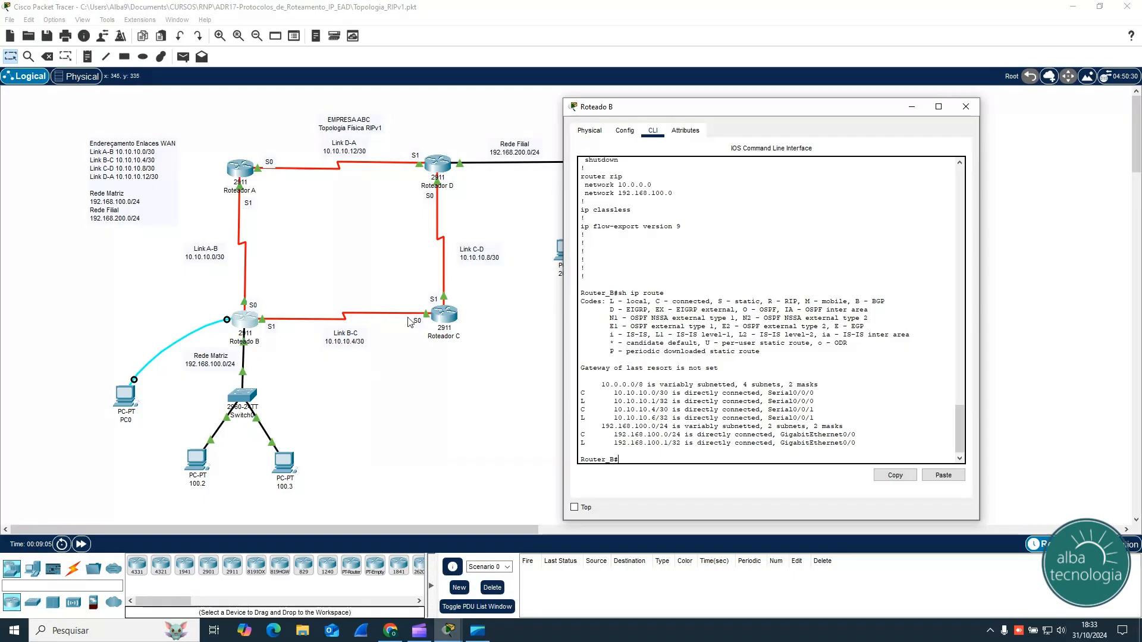
Step: Close Router B, open Router C's command line beside the topology, and enter privileged mode with ena
click(970, 109)
click(448, 320)
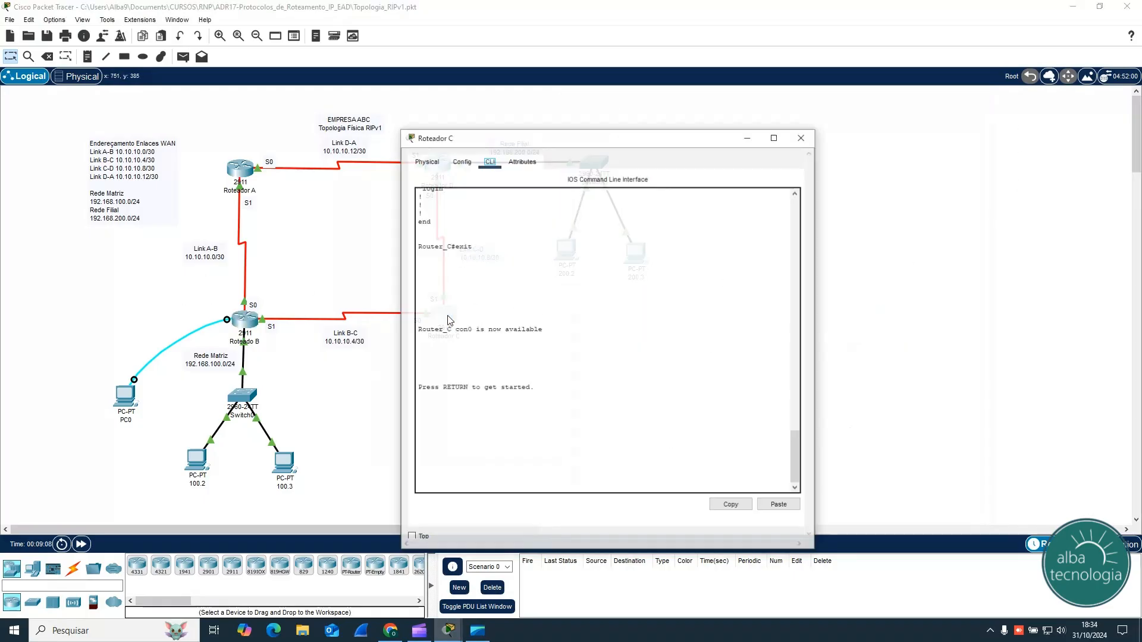
drag(639, 124, 878, 108)
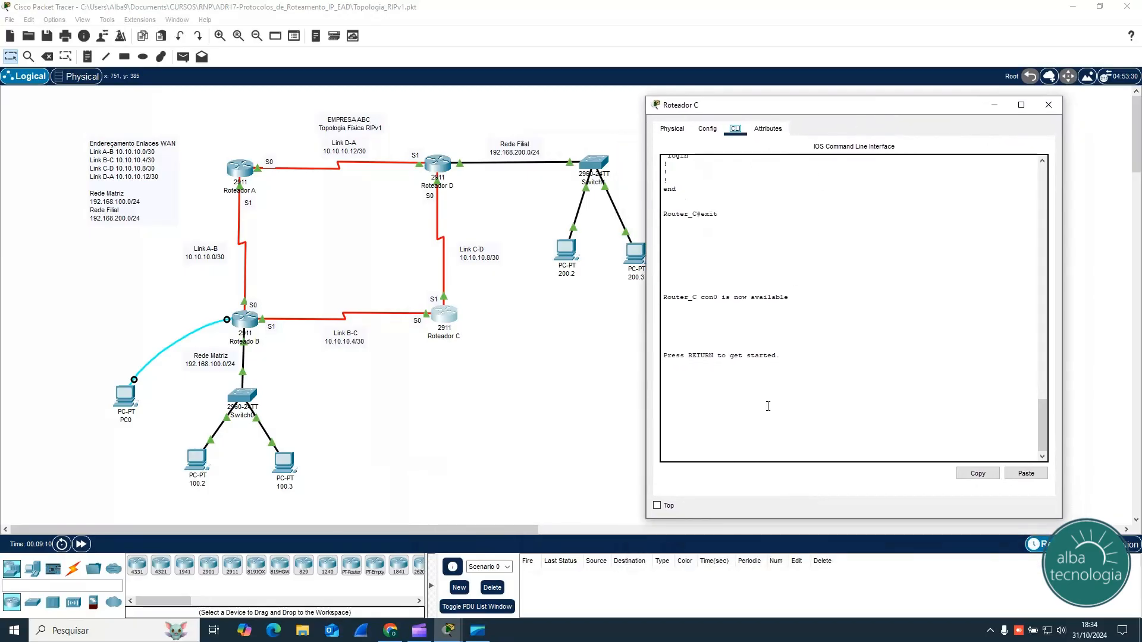
key(Return)
text(ena)
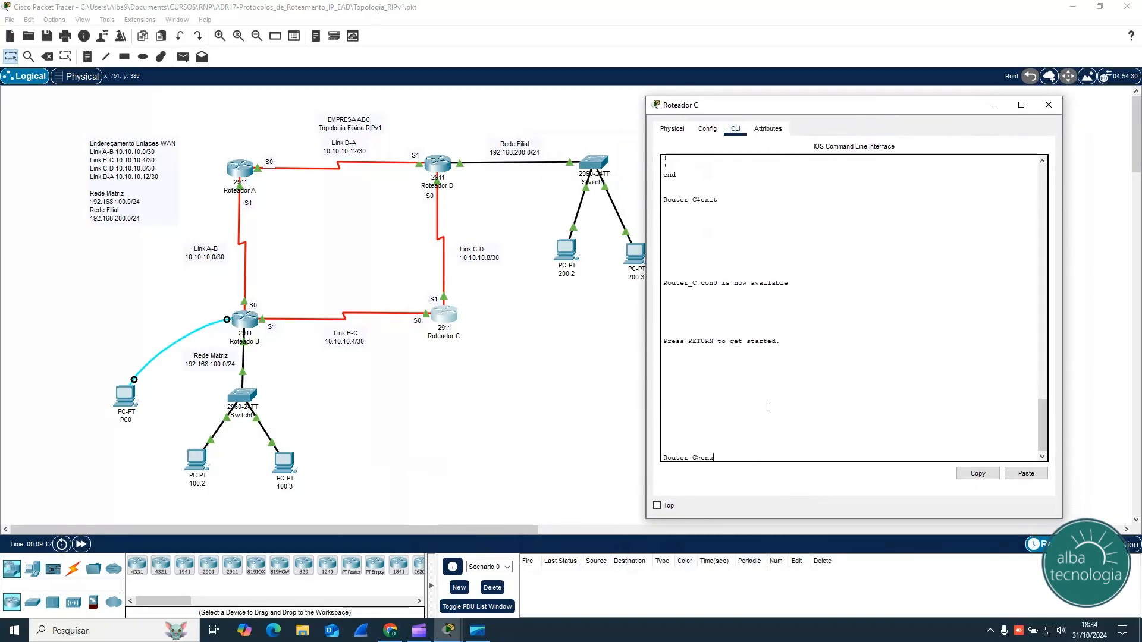
key(Return)
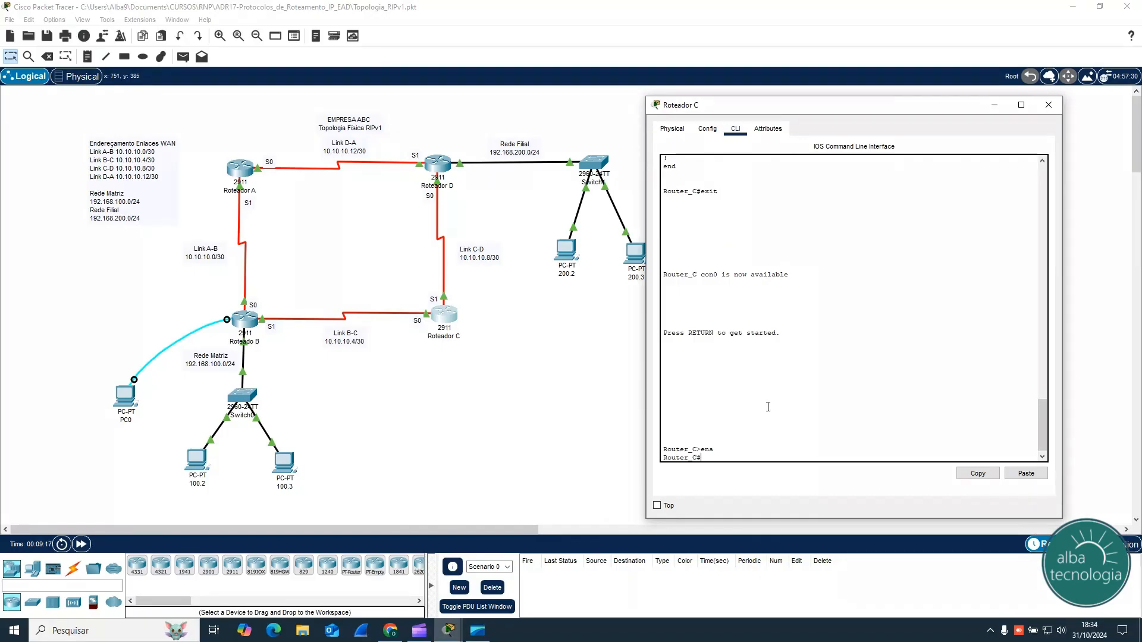
Step: Enter global configuration mode on Router C with conf t and start RIP configuration with router rip
text(conf t)
key(Return)
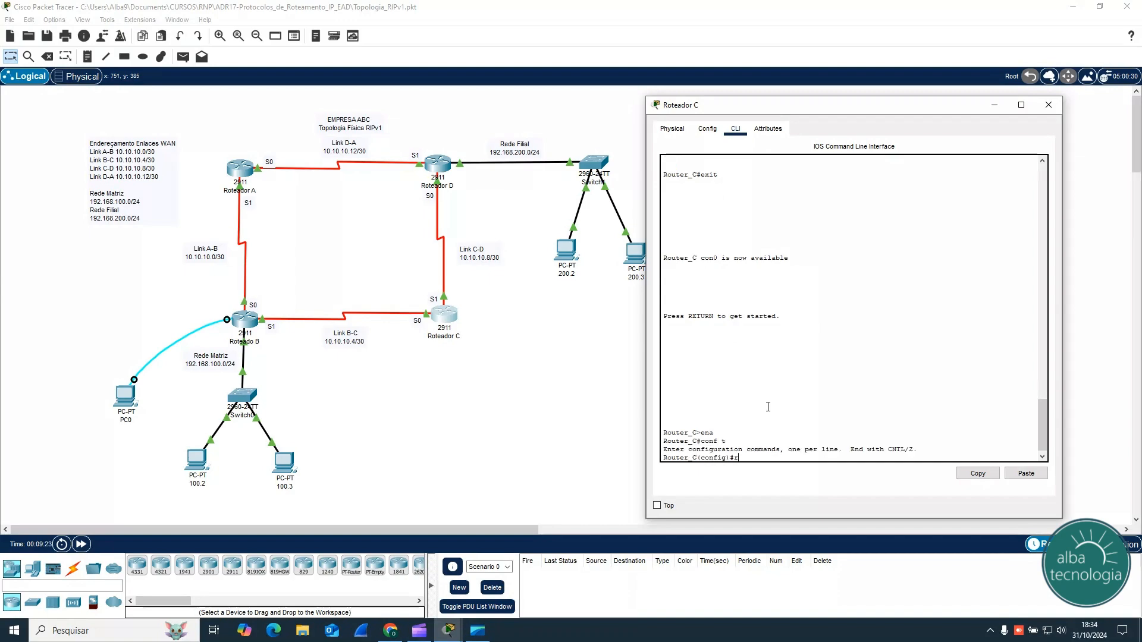
text(router rip)
key(Return)
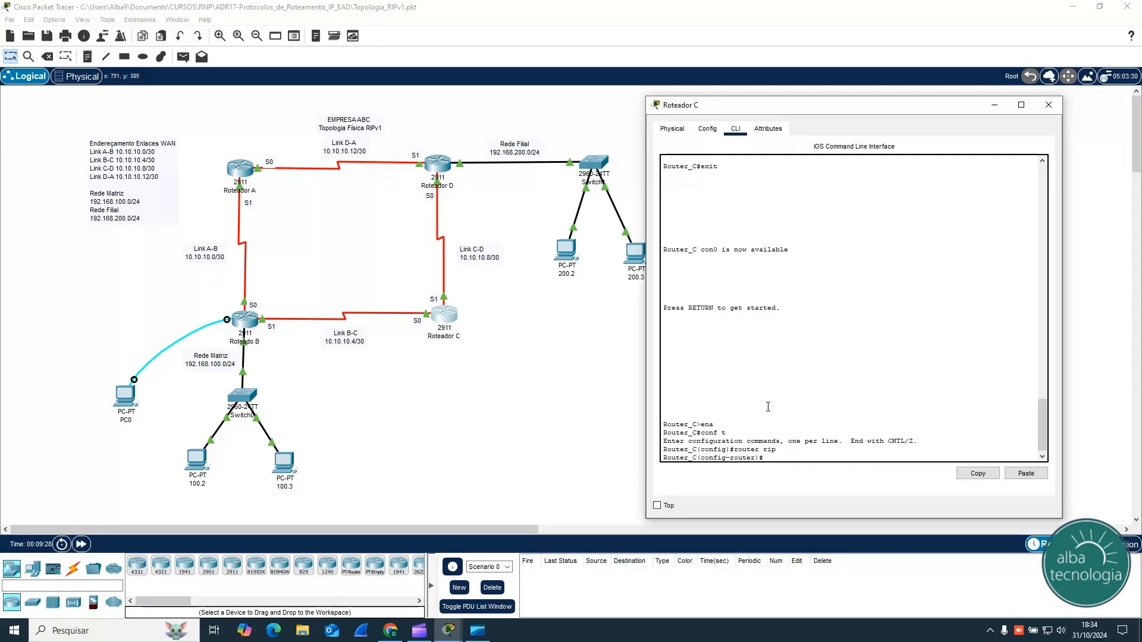
Step: Advertise network 10.0.0.0 in Router C's RIP configuration and return to privileged mode
text(net)
key(Tab)
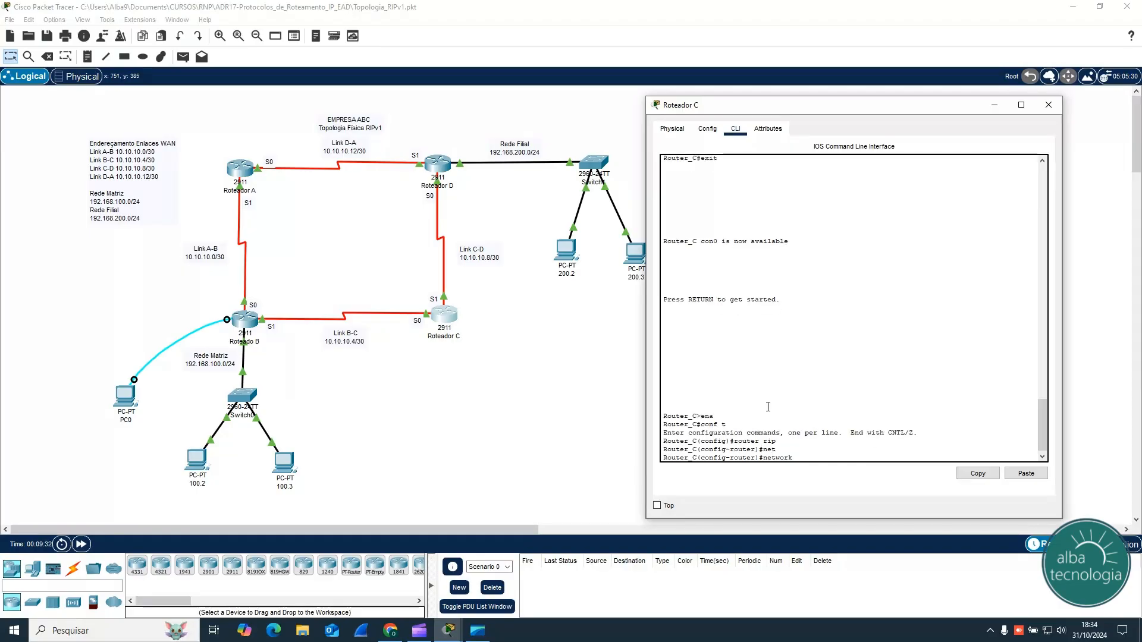
text(10.0.0.0)
key(Return)
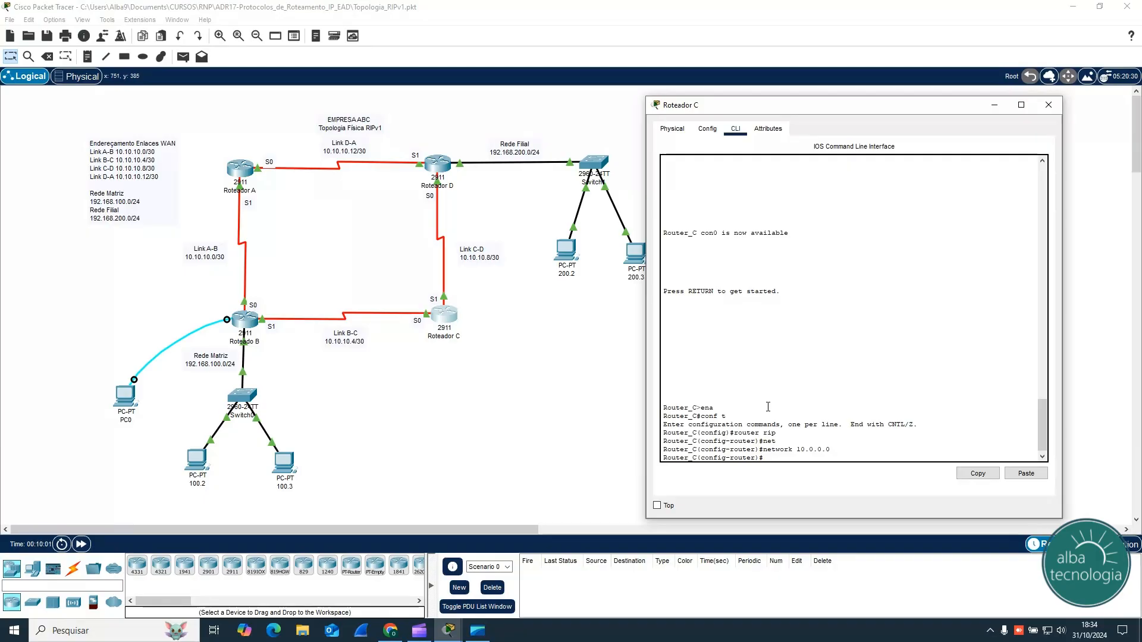
key(ctrl+z)
key(Return)
key(Return)
key(Return)
key(Return)
key(Return)
key(Return)
key(Return)
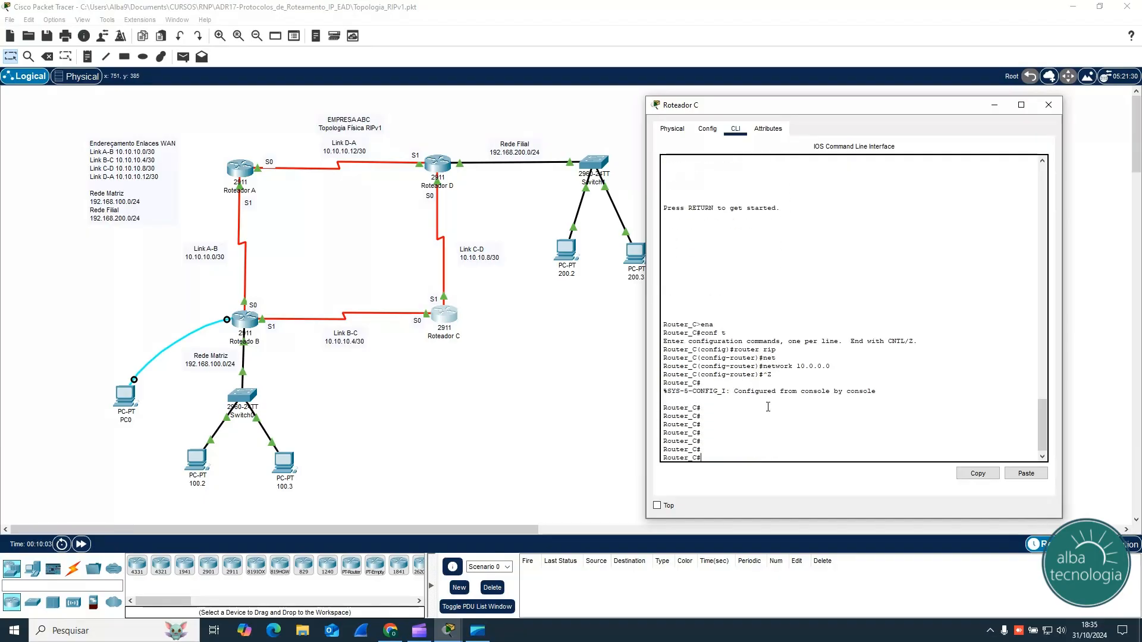
Step: Display Router C's running configuration with sh run and check the networks listed under router rip
text(sh run)
key(Return)
key(space)
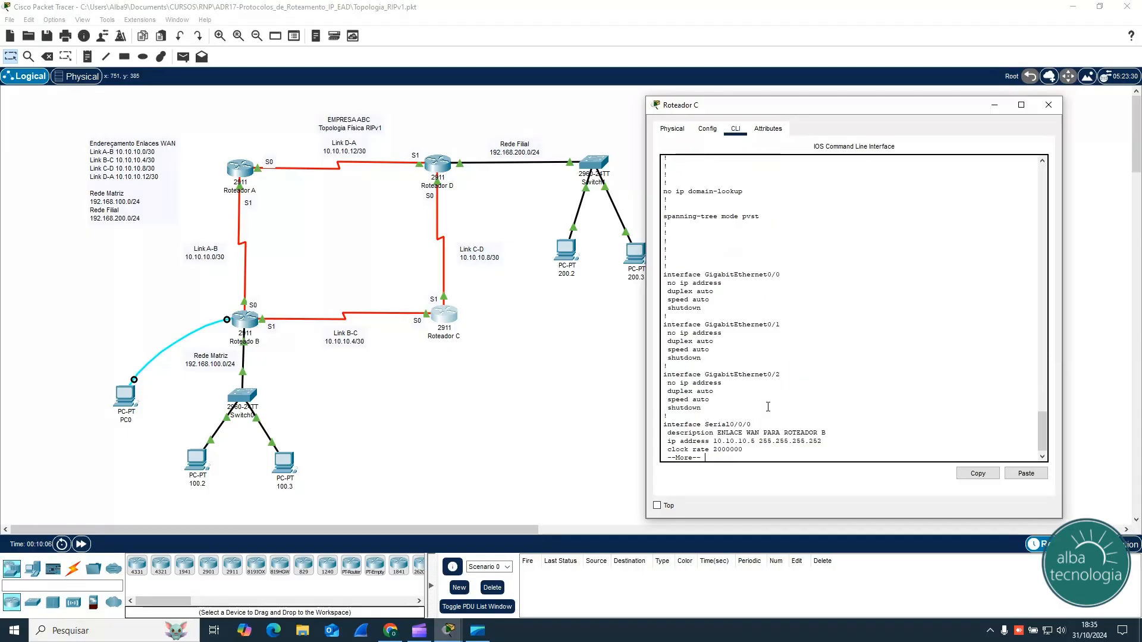
key(space)
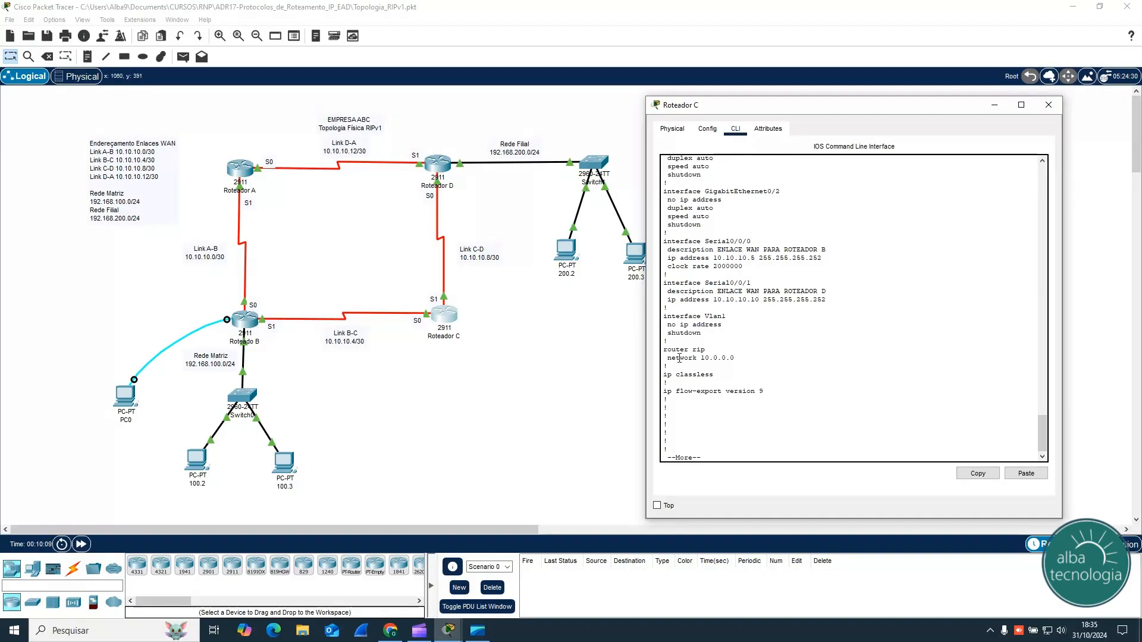
drag(663, 350, 735, 358)
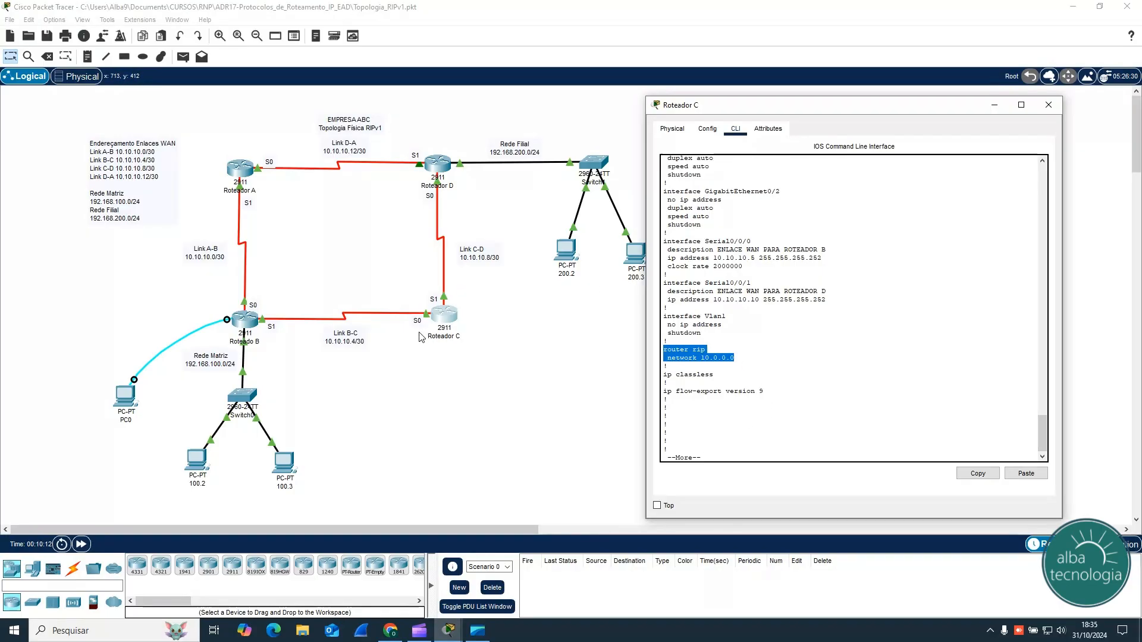
click(714, 453)
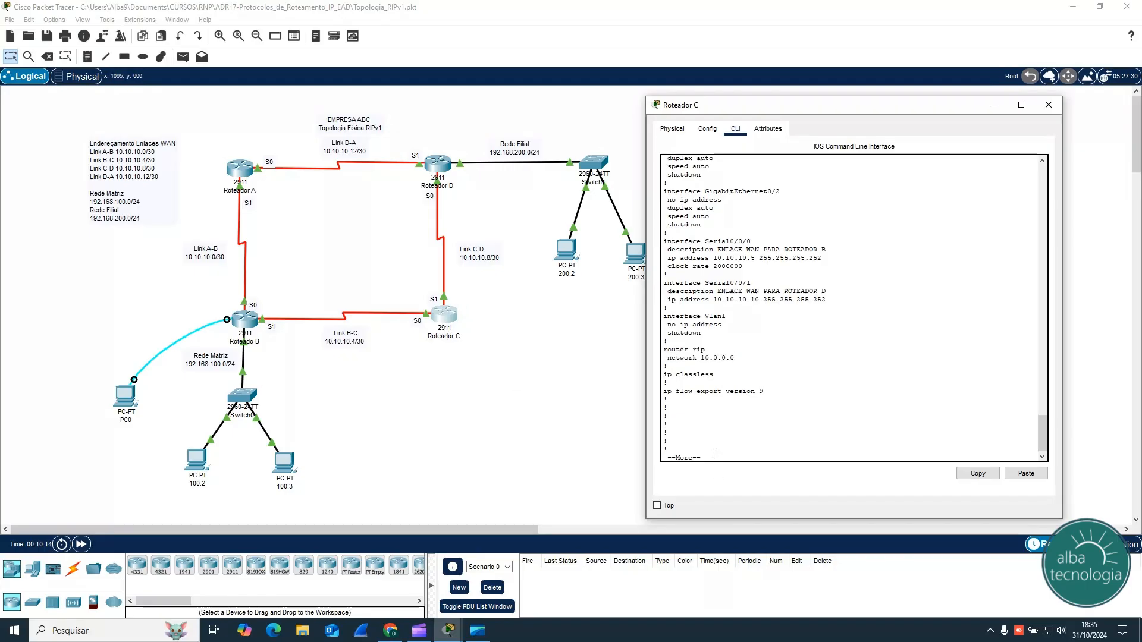
Step: Stop the configuration listing and display Router C's routing table with sh ip route, examining the route to 192.168.100.0/24
text(q)
text(sh)
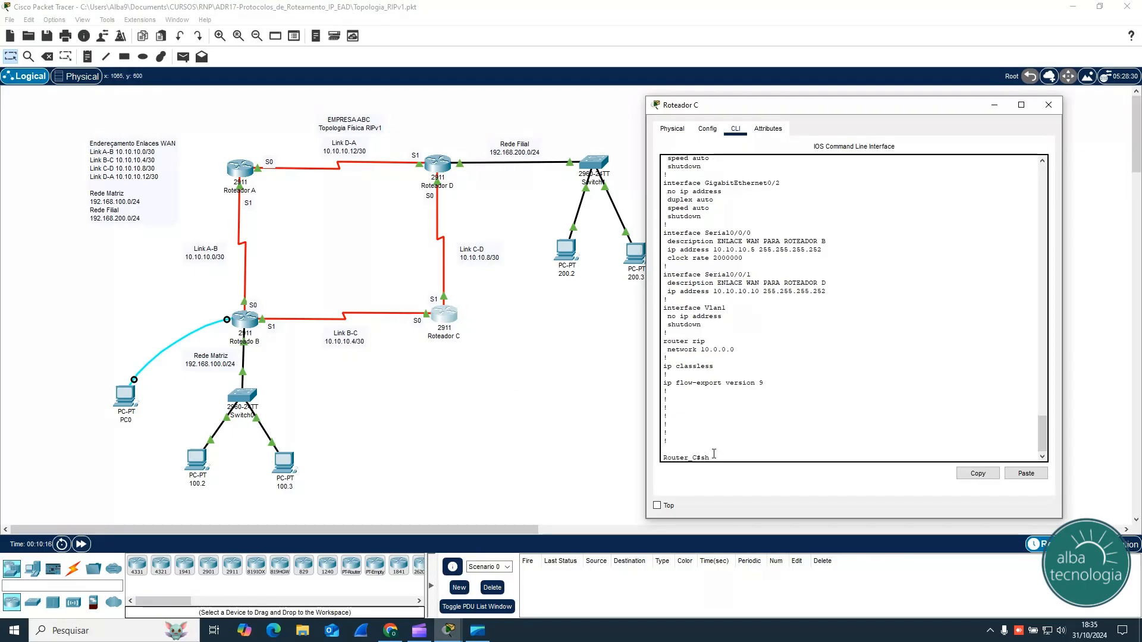
text( ip route)
key(Return)
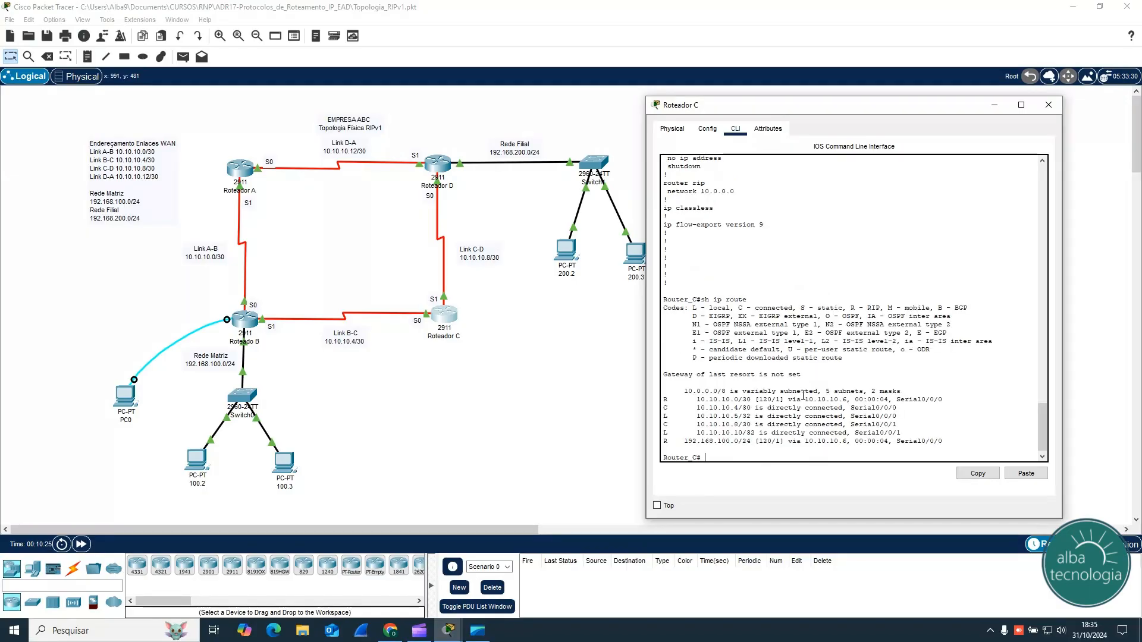
key(Return)
key(Return)
key(Return)
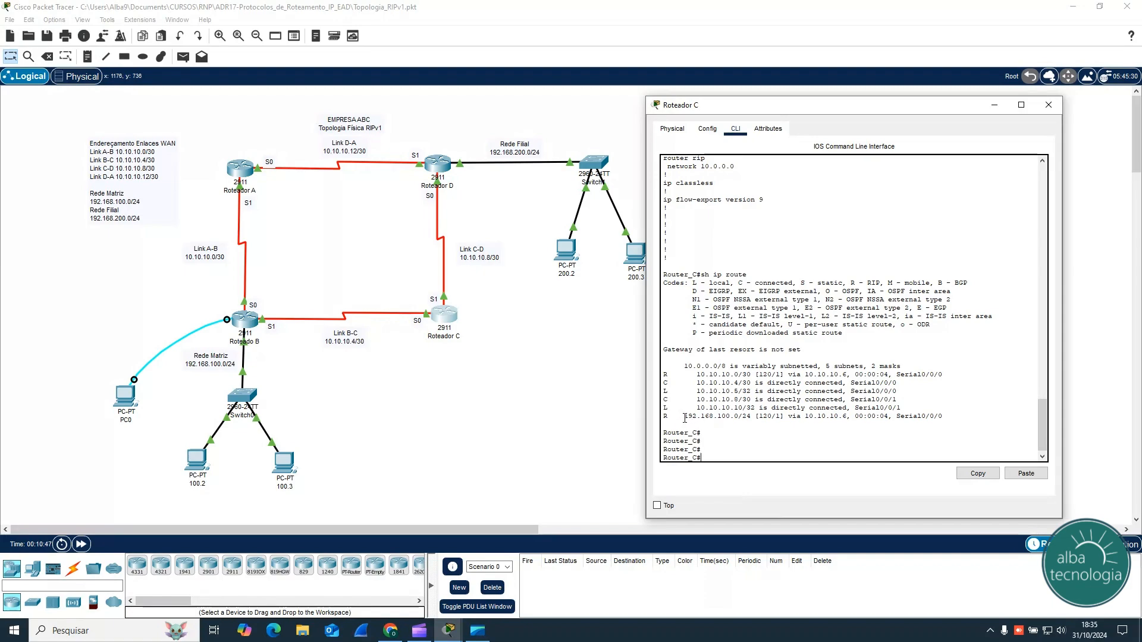
drag(684, 417, 755, 416)
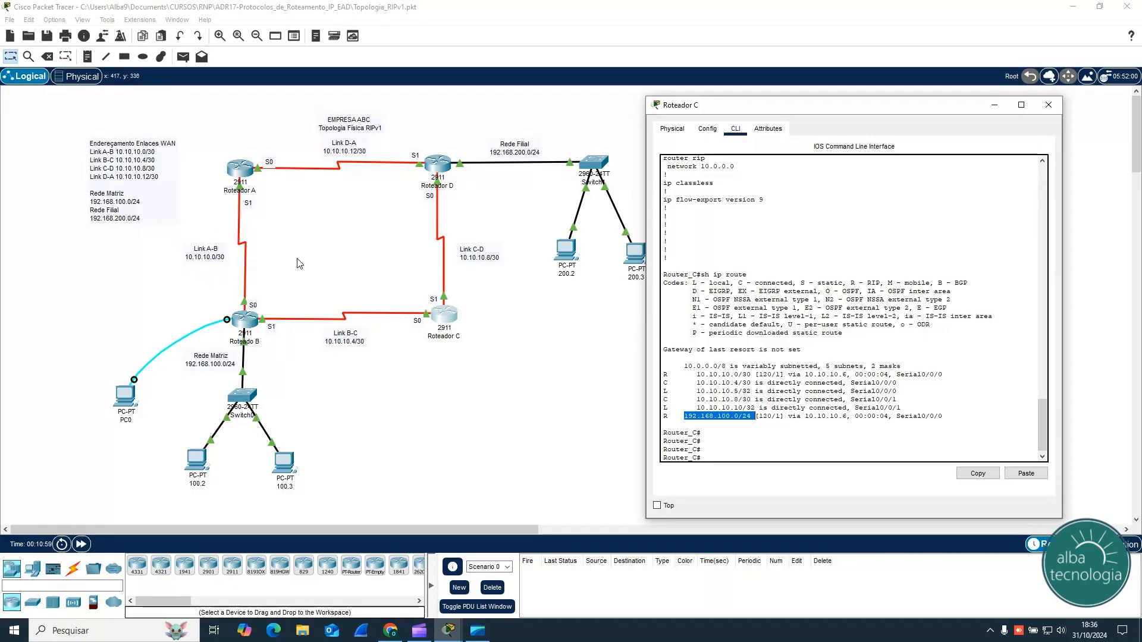
click(779, 439)
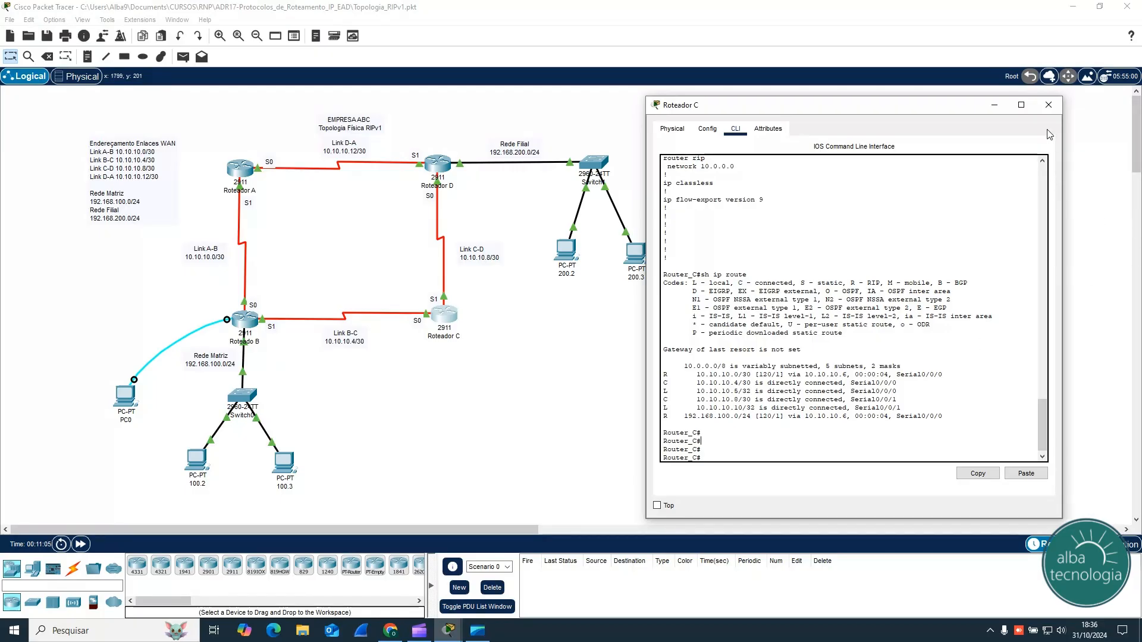
Step: Close Router C, open Router D's command line beside the topology, and enter privileged mode with ena
click(1048, 108)
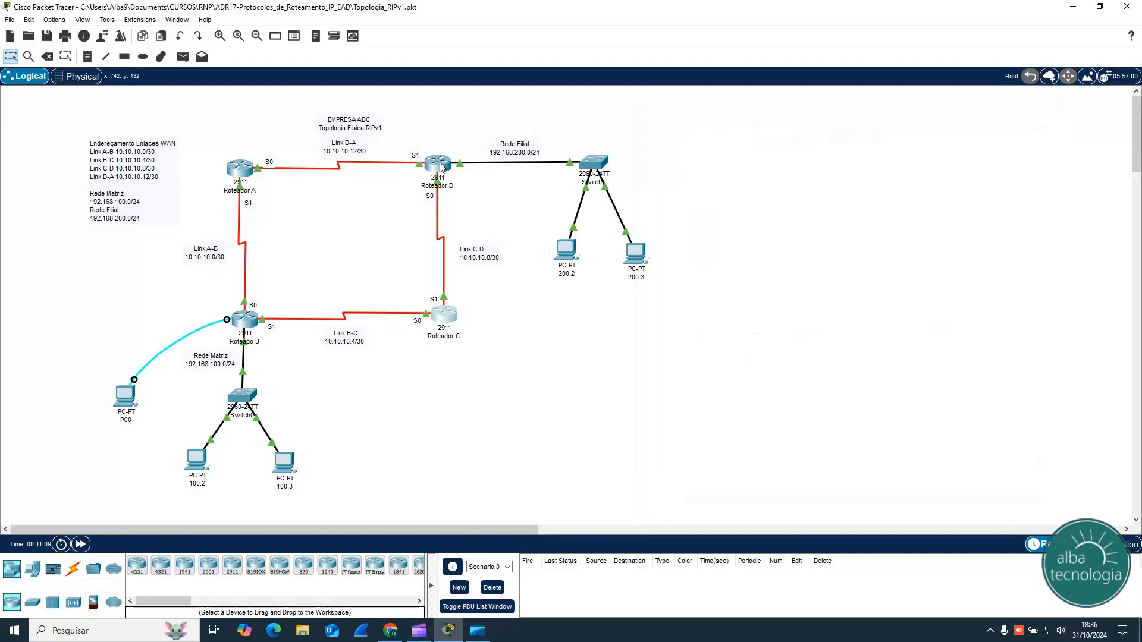
click(436, 166)
drag(607, 138, 865, 110)
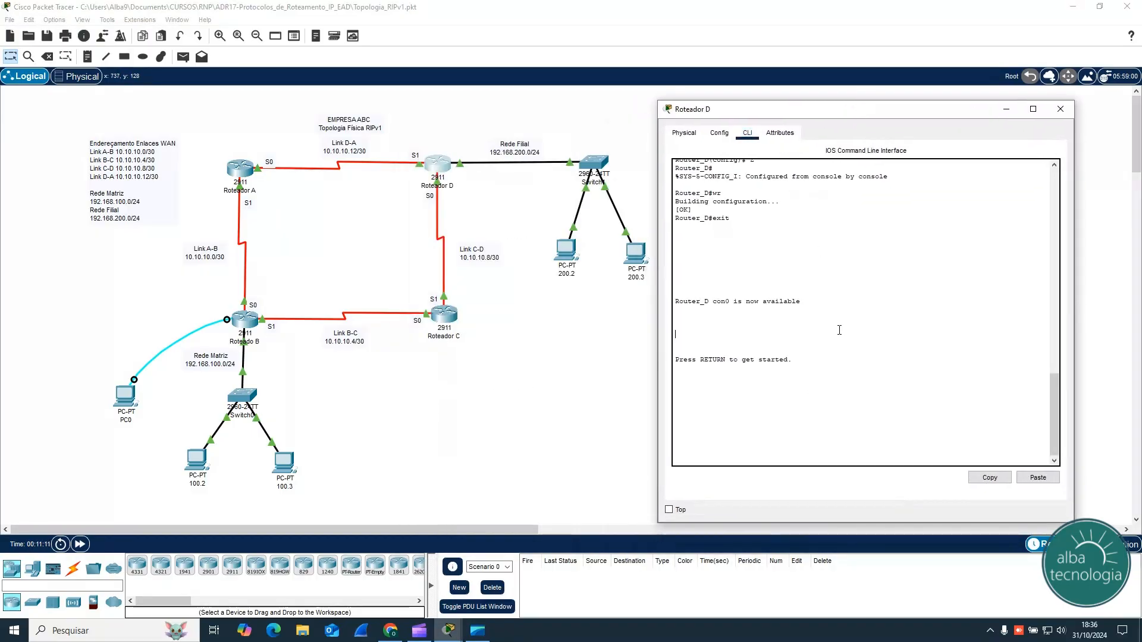
key(Return)
text(er_D>en)
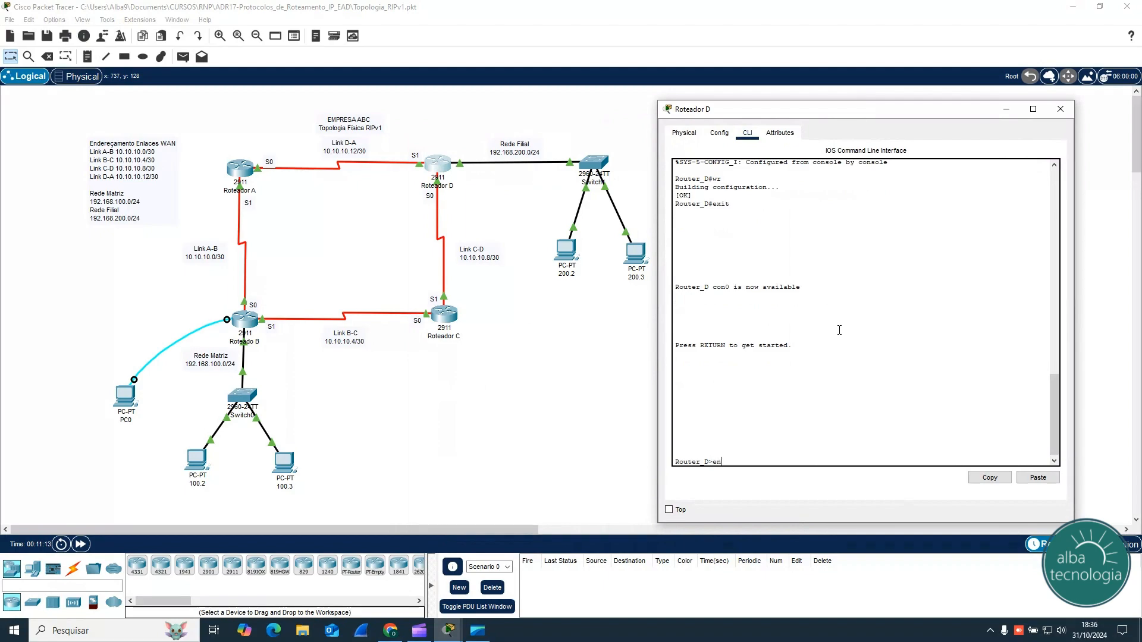
text(a)
key(Return)
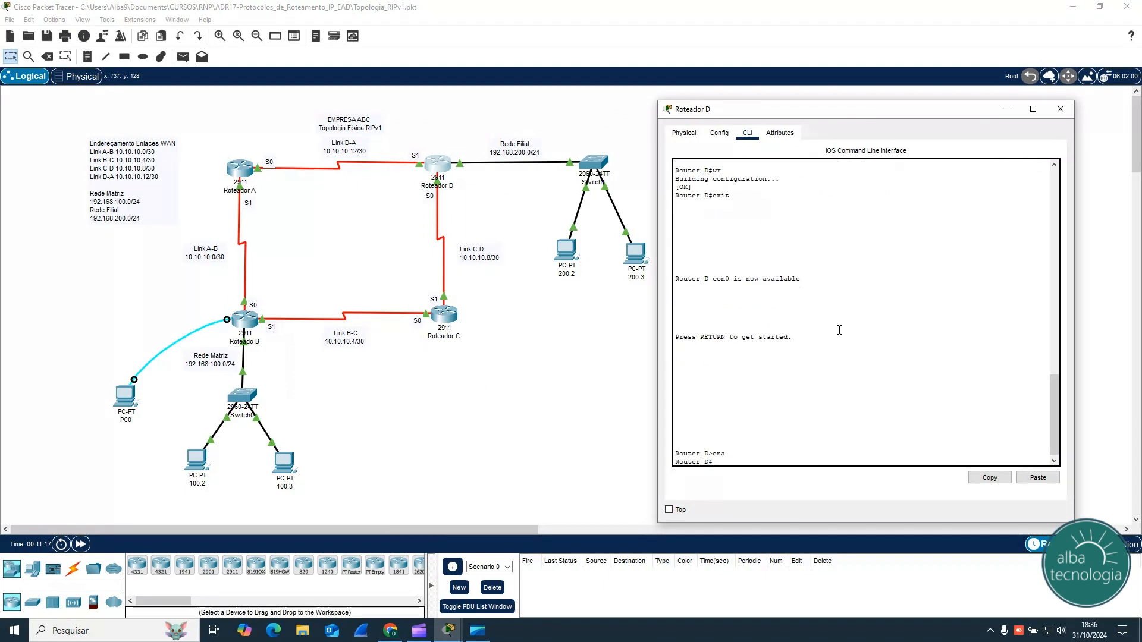
Step: Enter global configuration mode on Router D with conf t and start RIP configuration with router rip
text(conf t)
key(Return)
text(r)
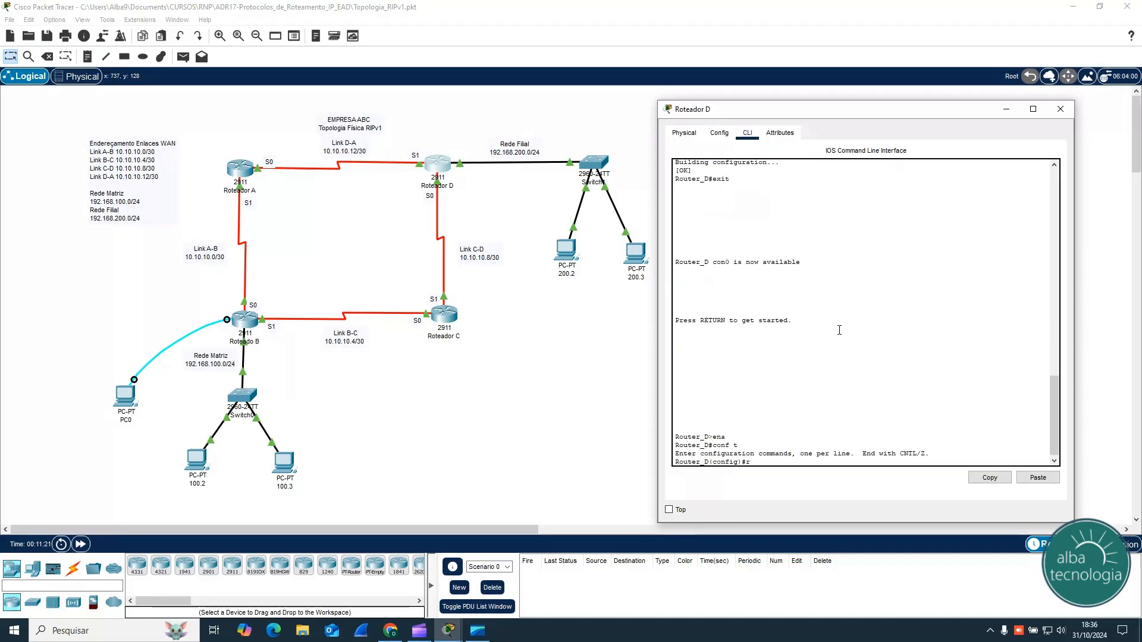
text(outer rip)
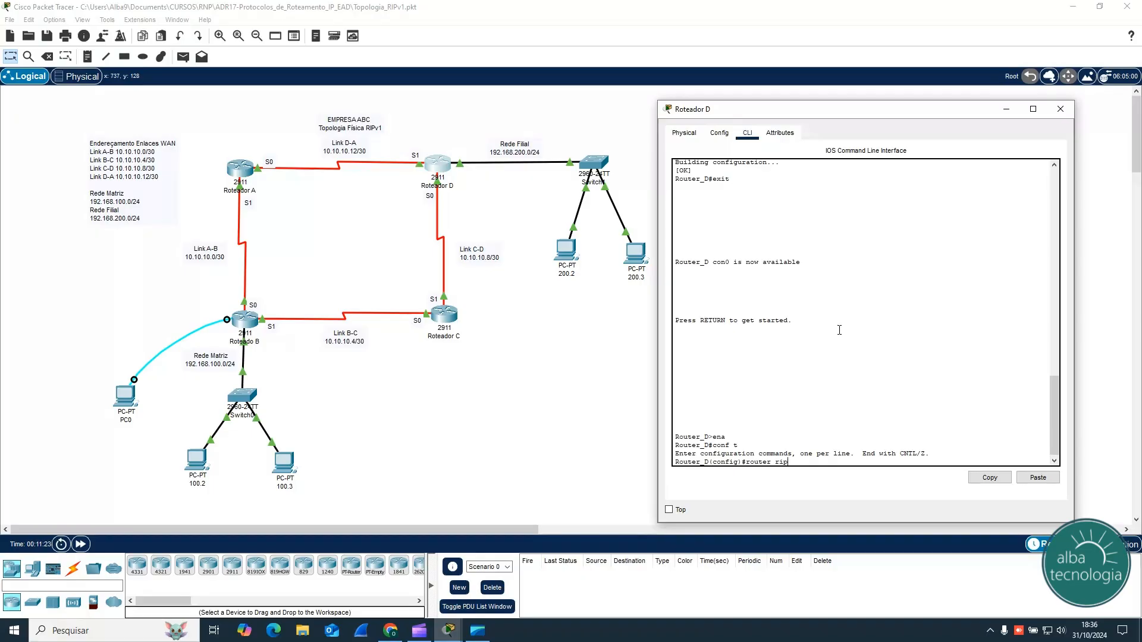
key(Return)
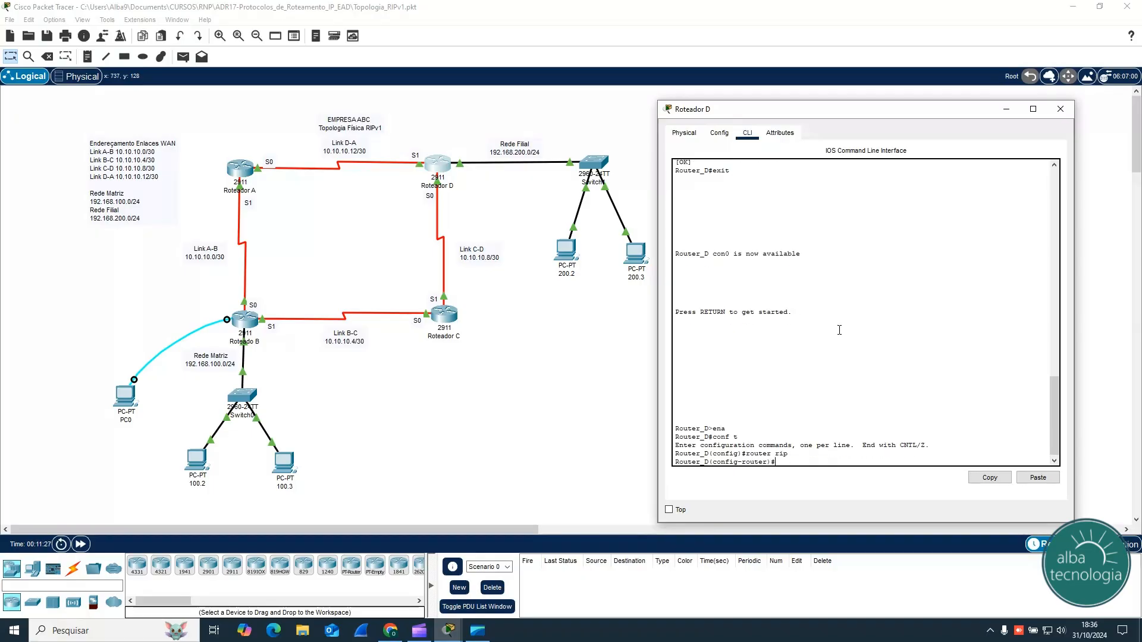
Step: Advertise networks 10.0.0.0 and 192.168.200.0 in Router D's RIP configuration and return to privileged mode
text(net)
key(Tab)
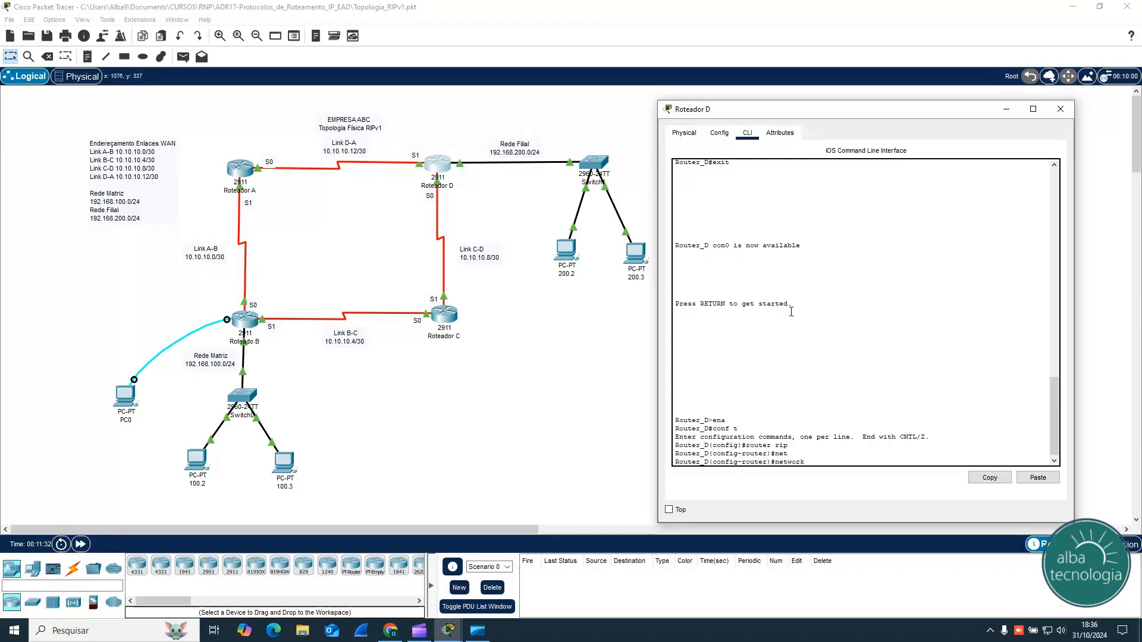
text(10.0.0.0)
key(Return)
text(net)
key(Tab)
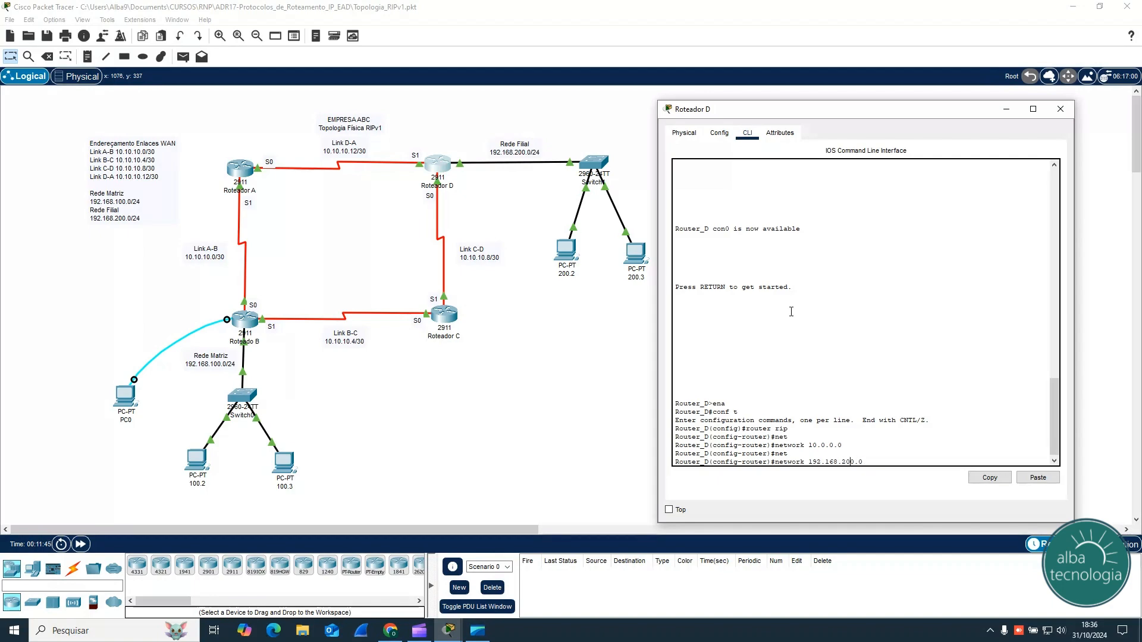
key(Return)
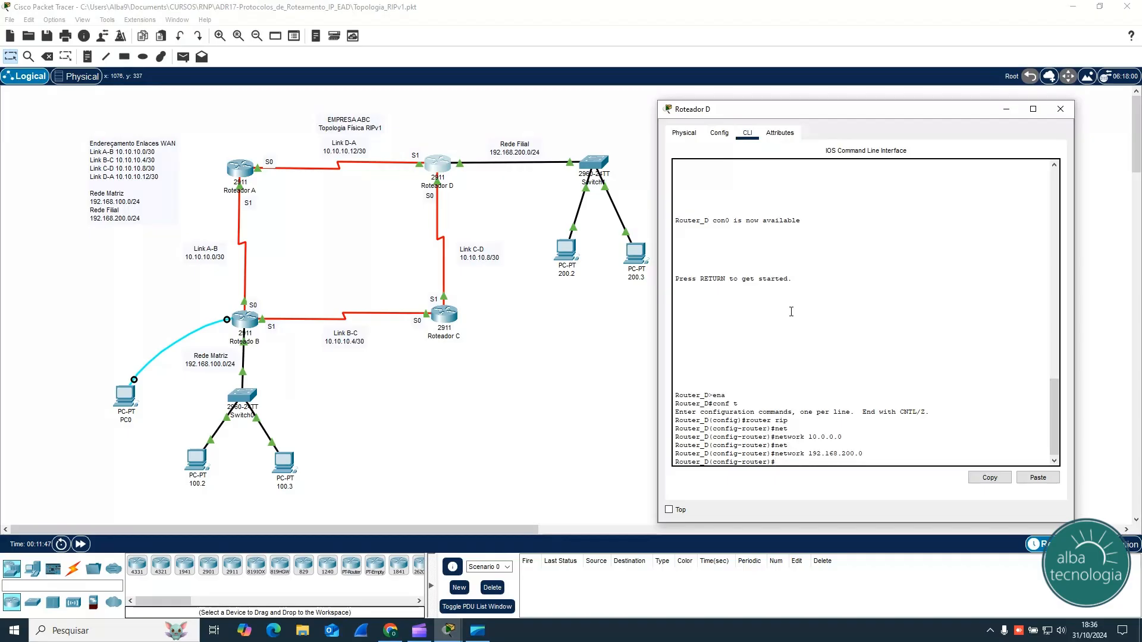
key(ctrl+z)
key(Return)
key(Return)
key(Return)
key(Return)
key(Return)
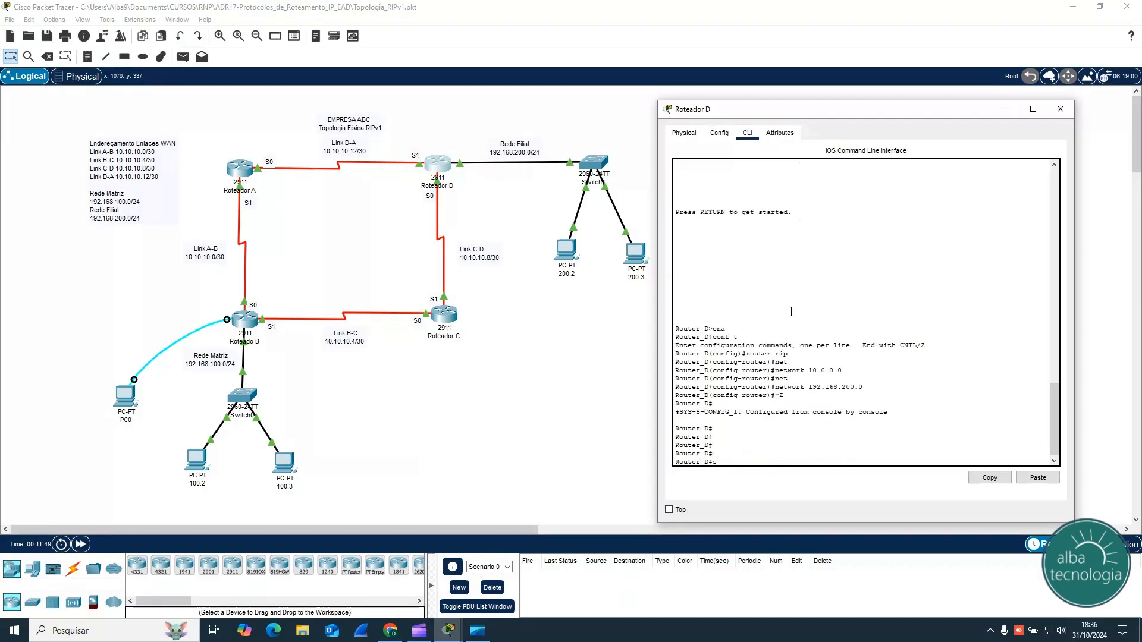
Step: Display Router D's running configuration with sh run and check its router rip section
text(sh run)
key(Return)
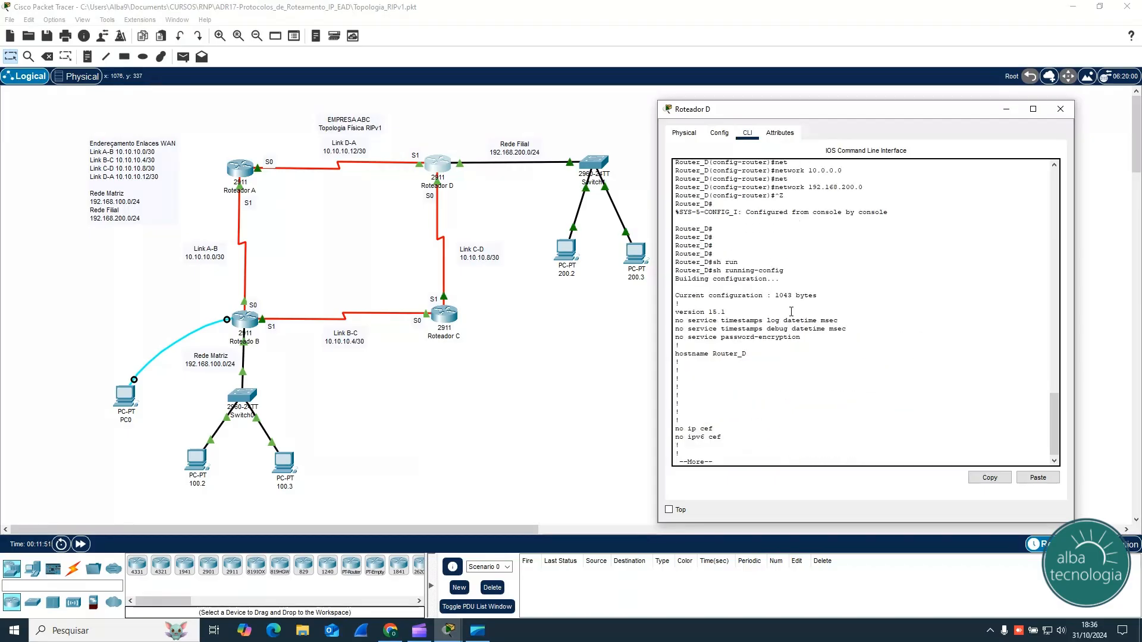
key(space)
key(space)
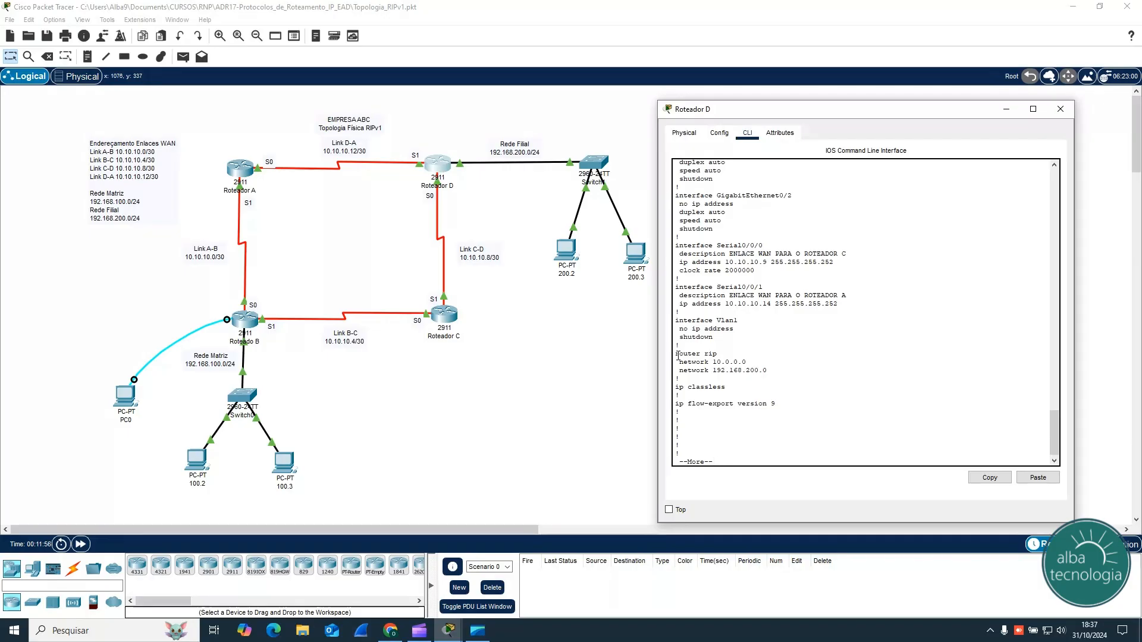
drag(677, 355, 768, 371)
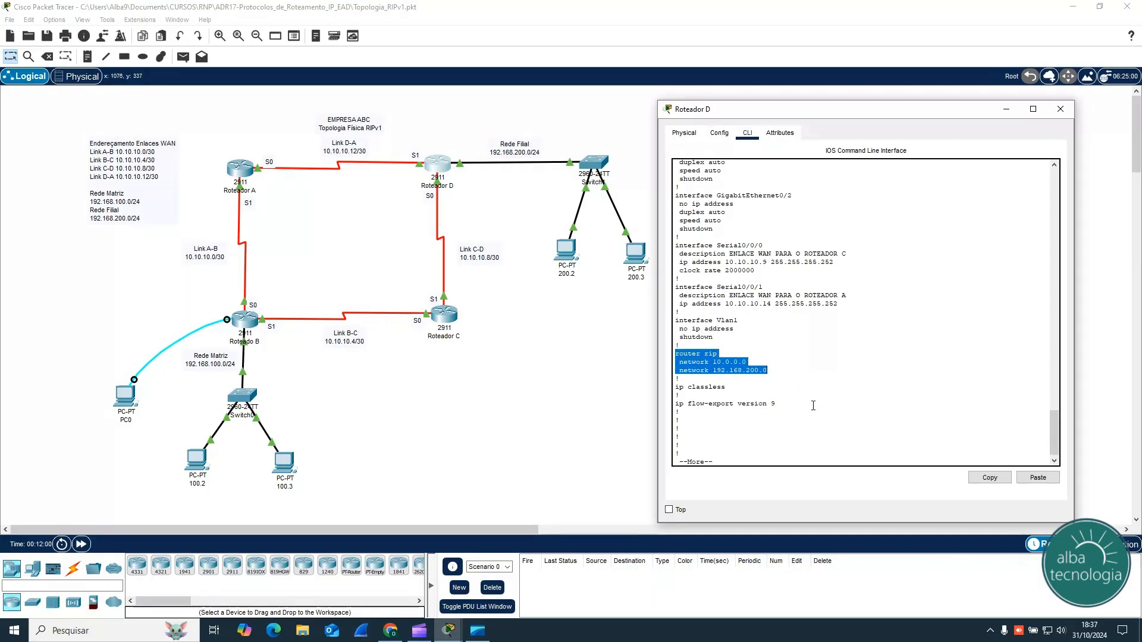
Step: Stop the configuration listing, display Router D's routing table with sh ip route, and examine each RIP-learned route
key(Return)
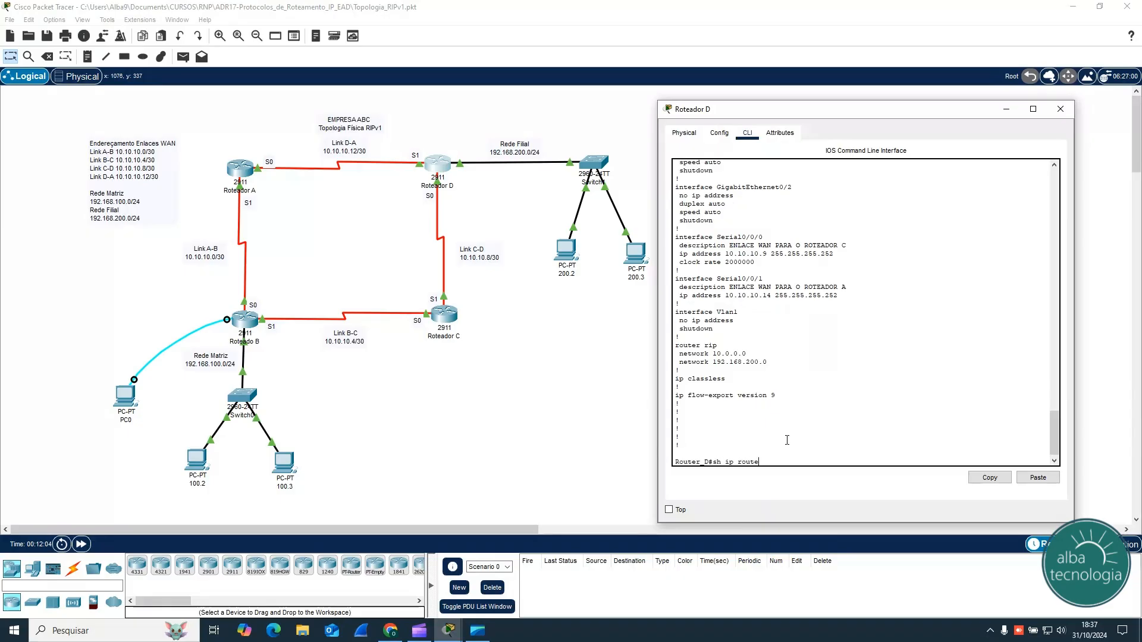
key(Return)
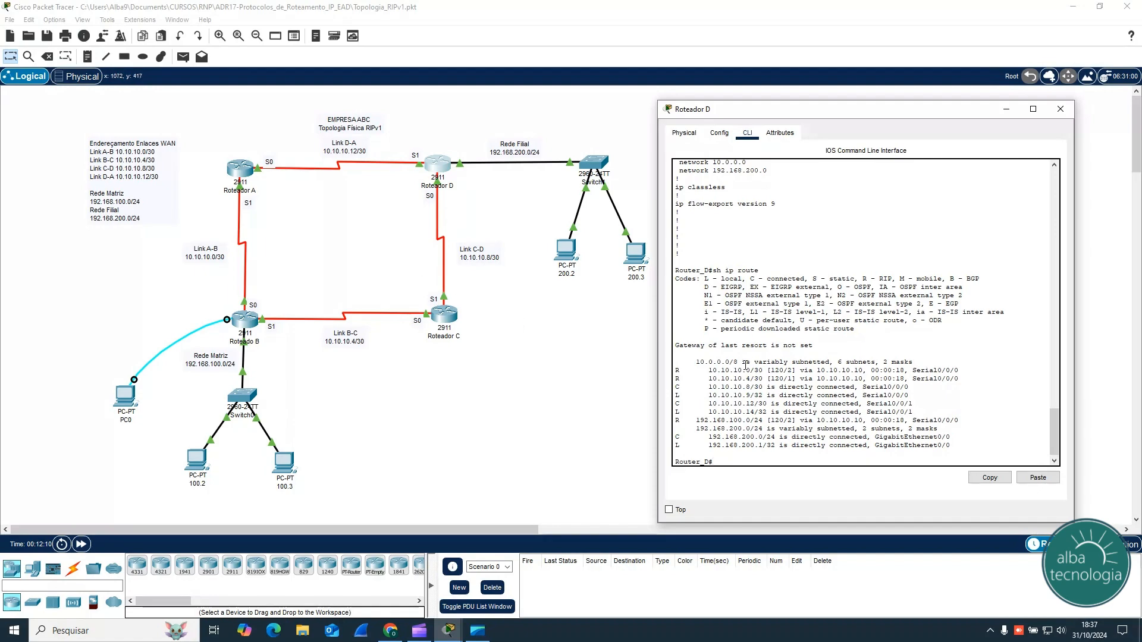
drag(676, 370, 959, 370)
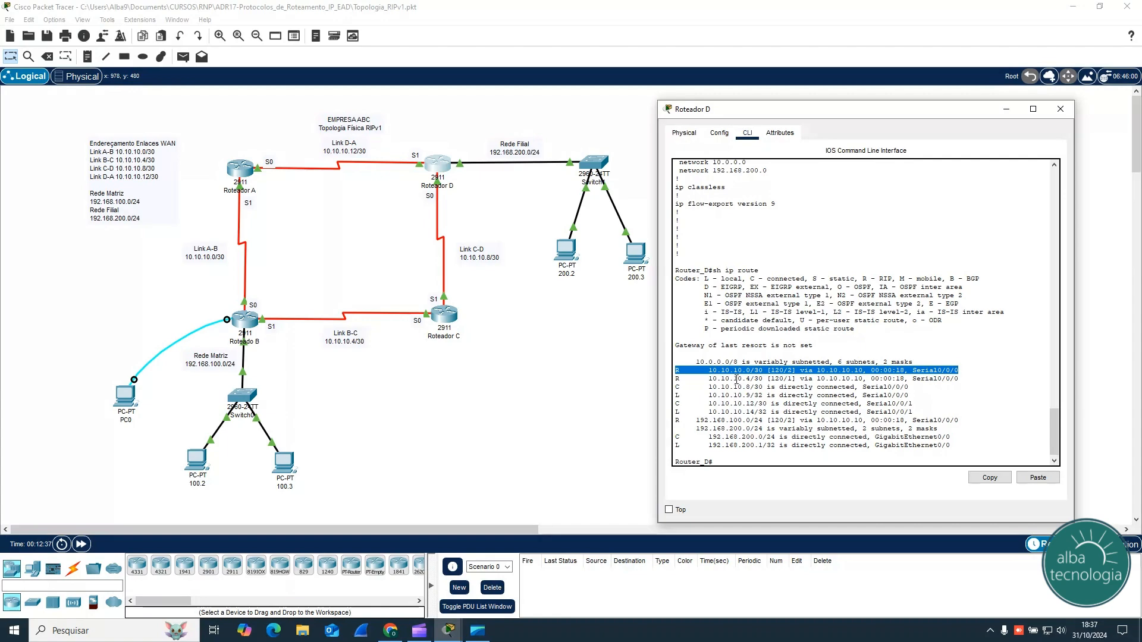
drag(677, 381, 955, 382)
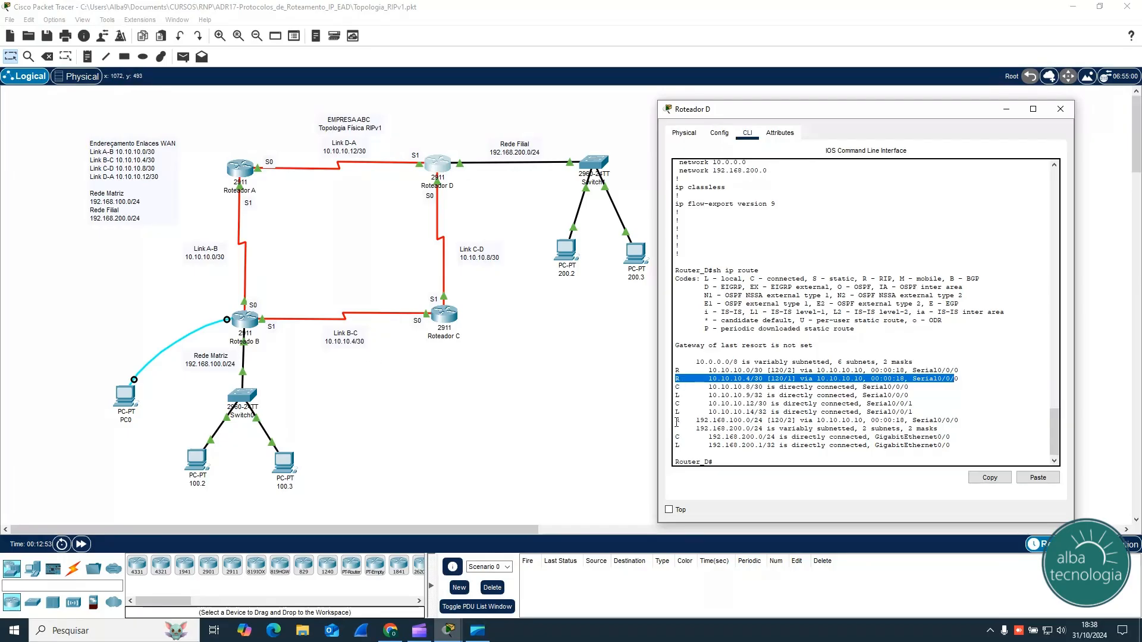
drag(676, 420, 971, 427)
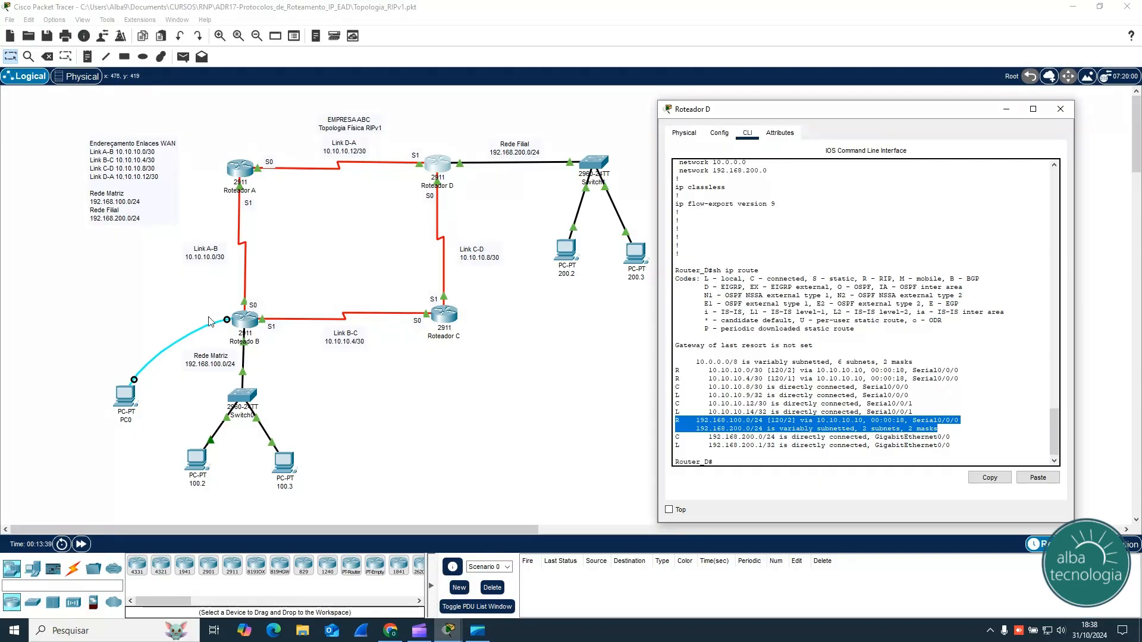
click(889, 441)
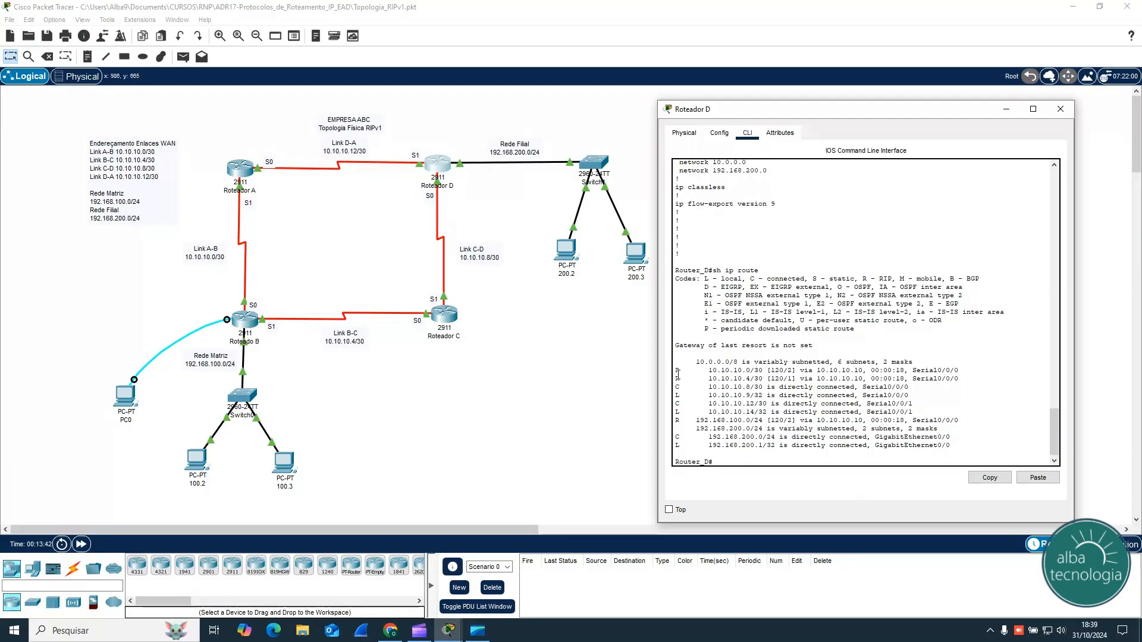
Step: Compare the metric and next hop of Router D's RIP routes to 10.10.10.0/30 and 192.168.100.0/24 with the topology
drag(675, 370, 960, 370)
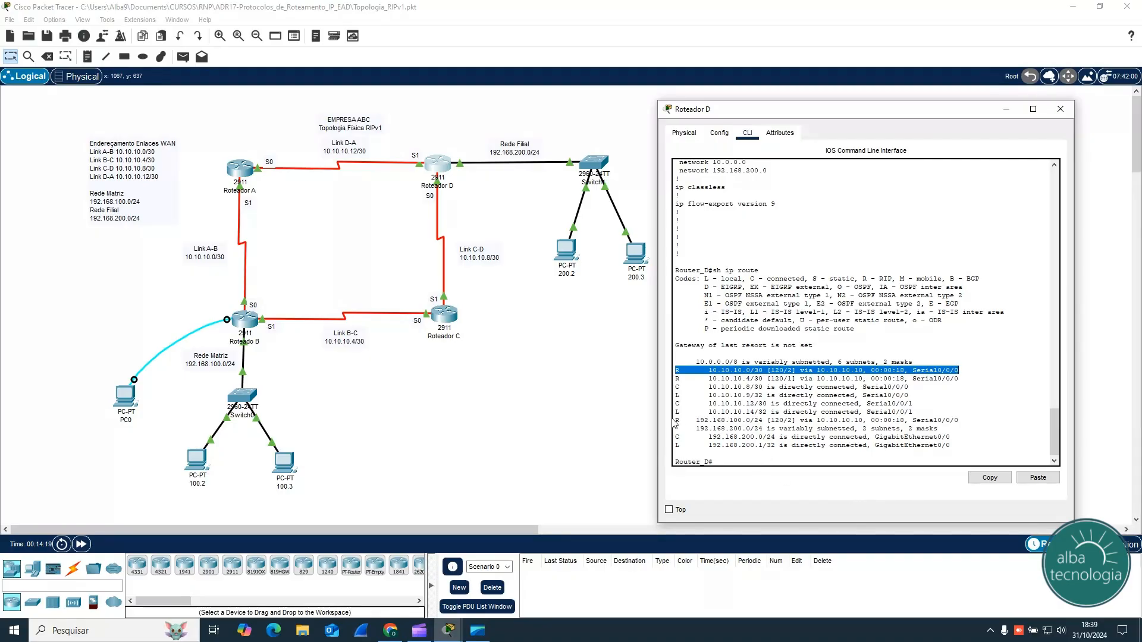
drag(677, 421, 958, 420)
click(964, 421)
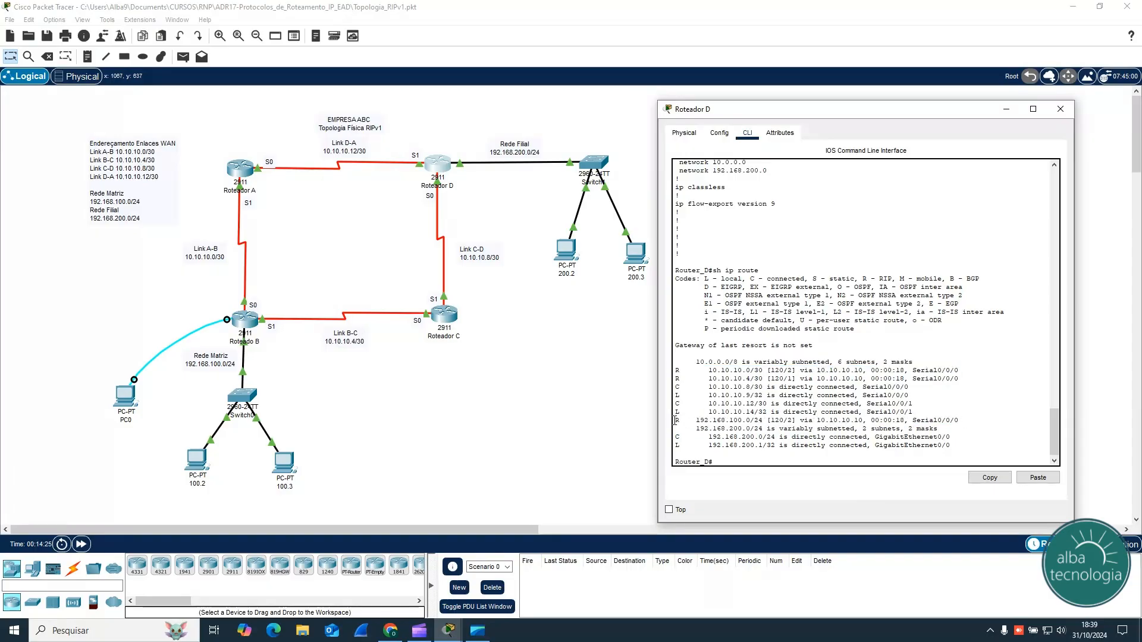
drag(673, 422, 955, 424)
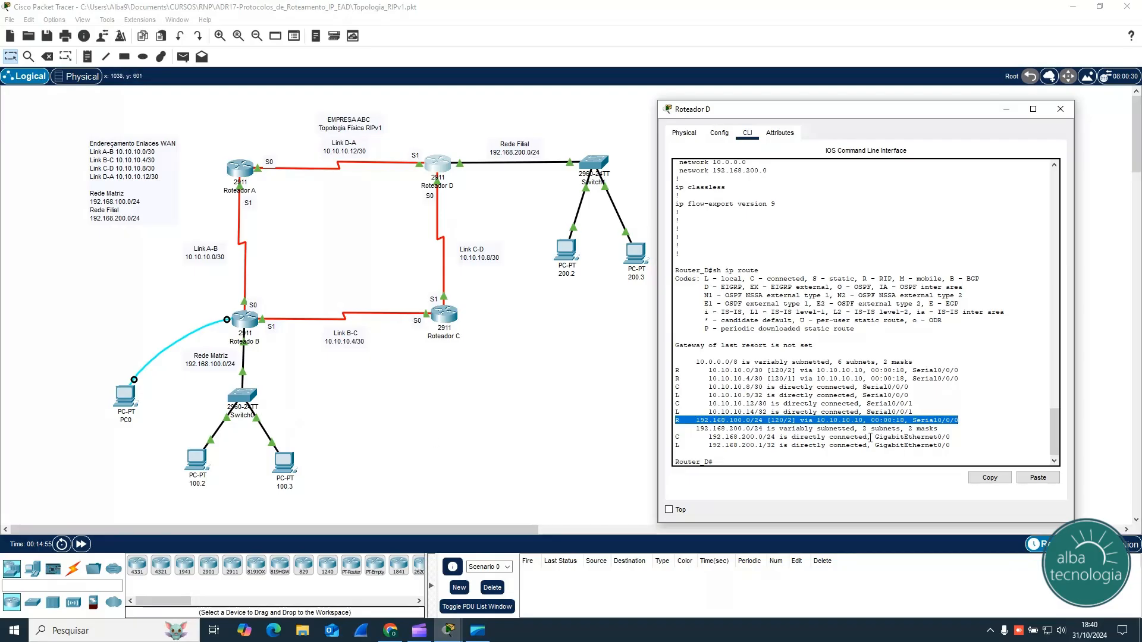
Step: Leave Router D's console and display Router B's routing table with sh ip route to review its RIP-learned routes
click(784, 421)
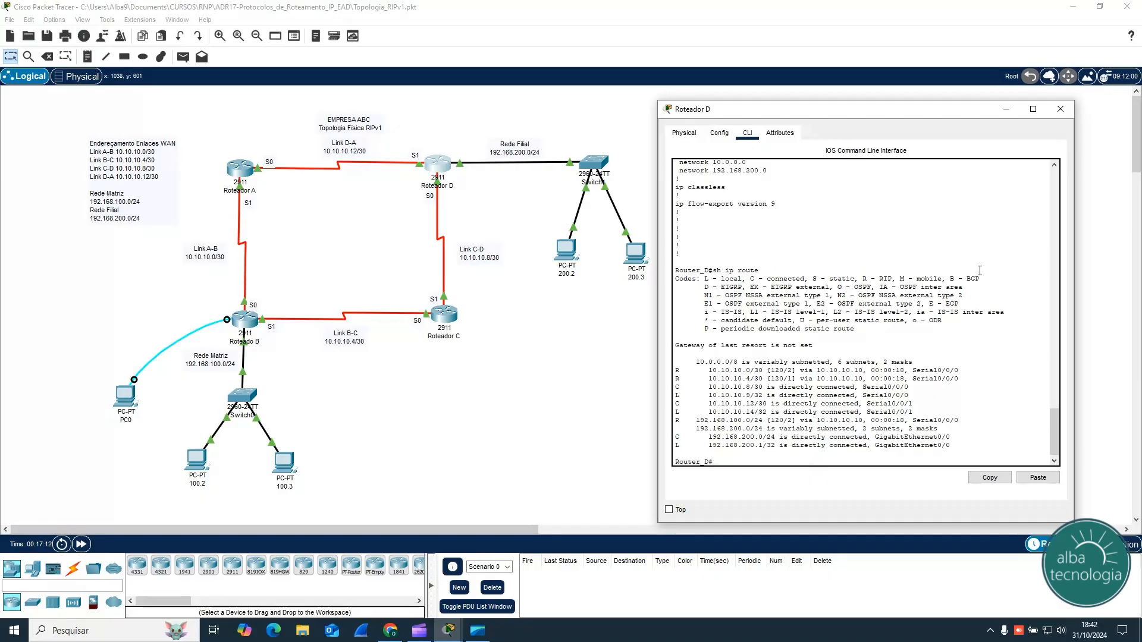
click(1061, 110)
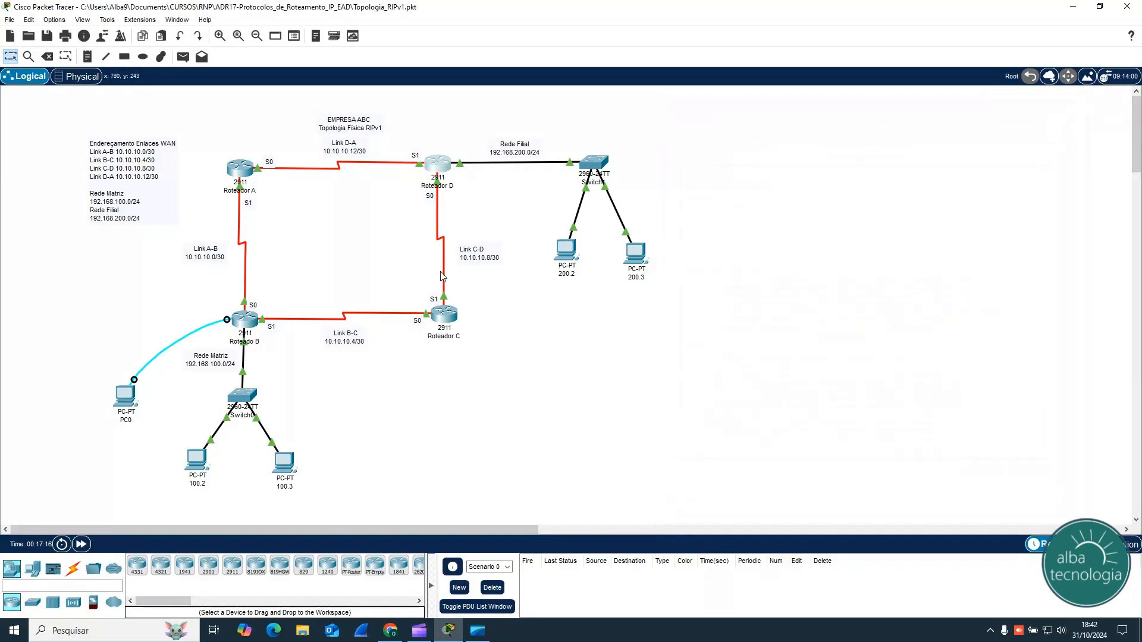
click(249, 325)
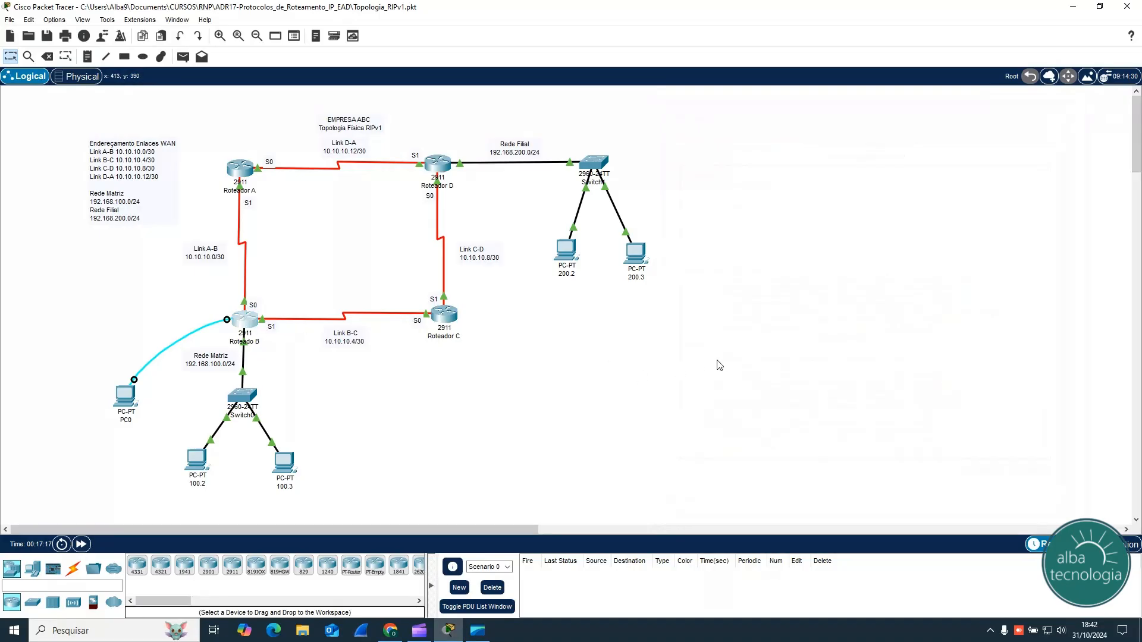
drag(657, 141, 927, 102)
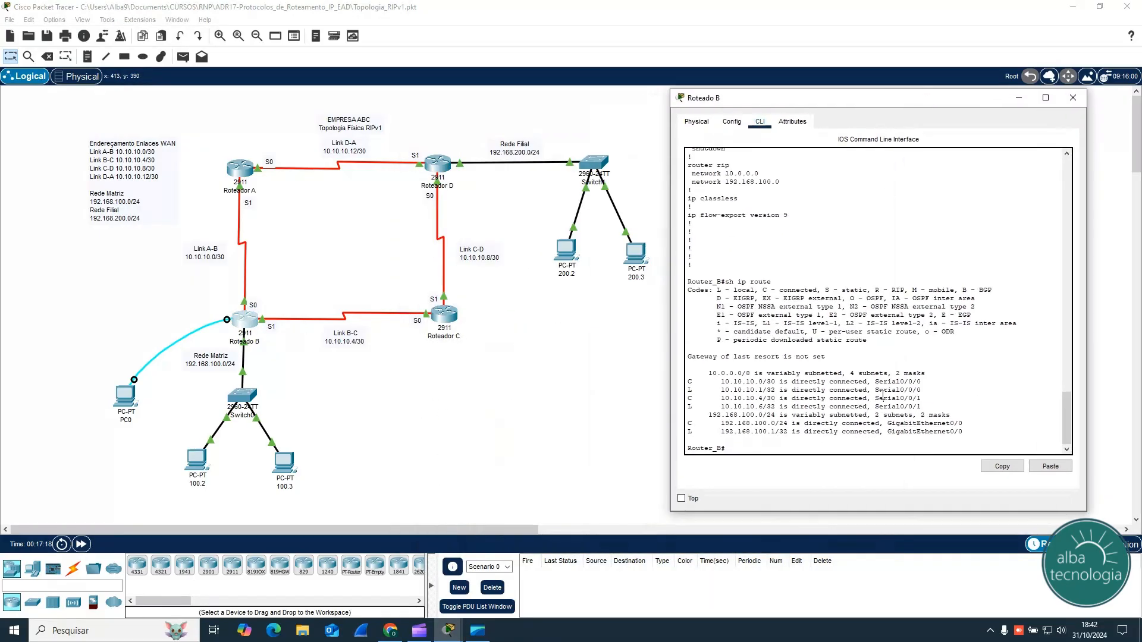
text(sh ip route)
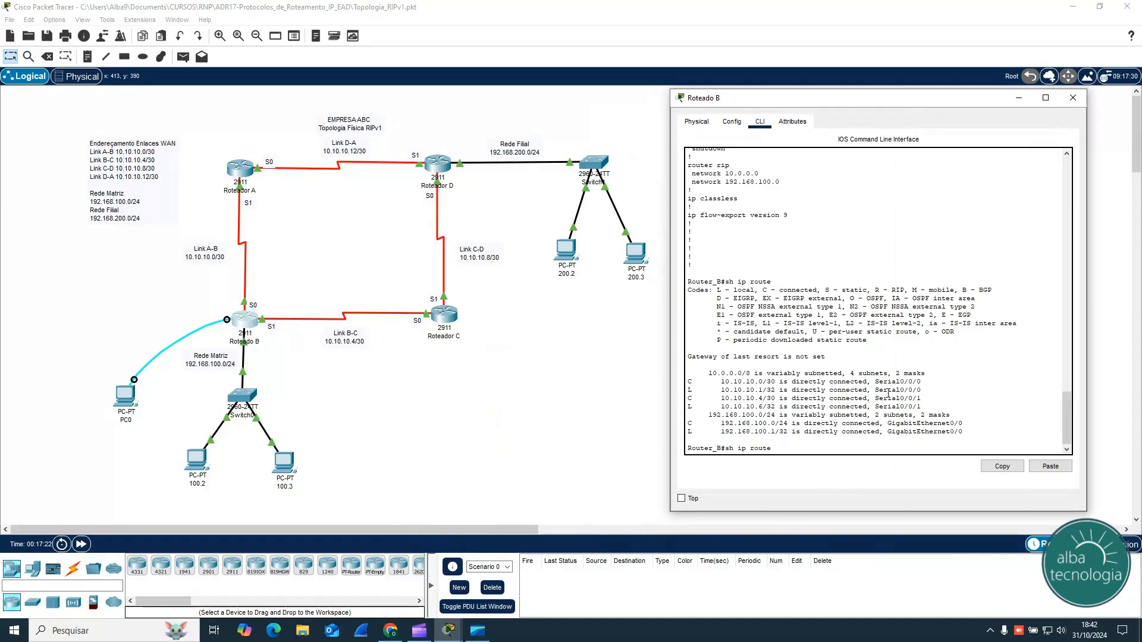
key(Return)
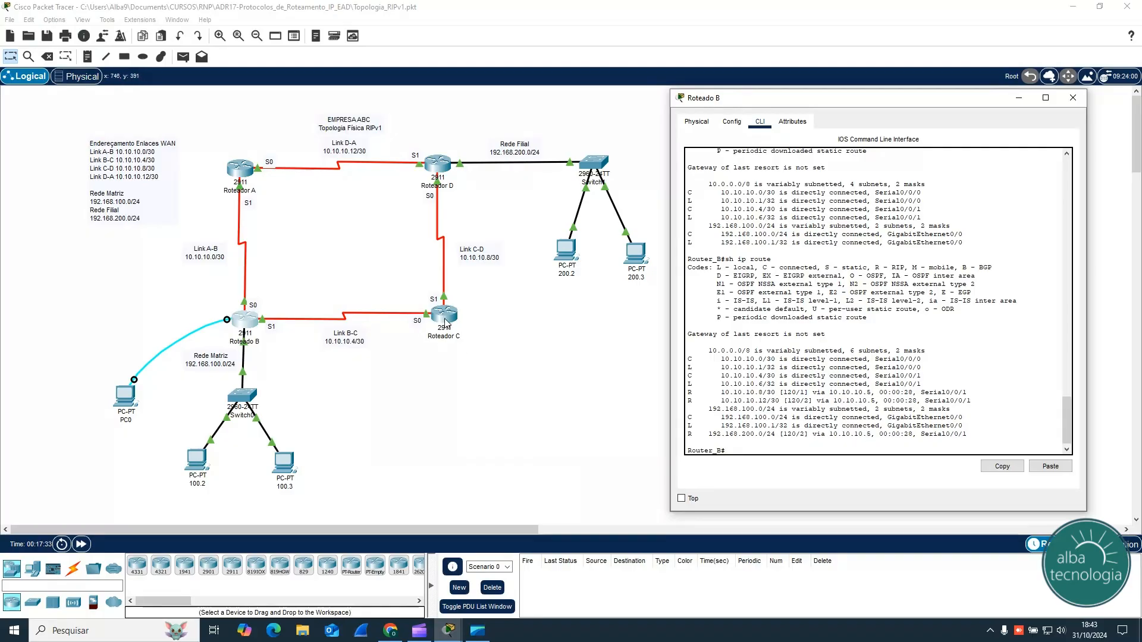
click(1074, 101)
Step: Ping 192.168.200.2 from the command prompt of PC 100.2 and repeat the ping once
click(204, 462)
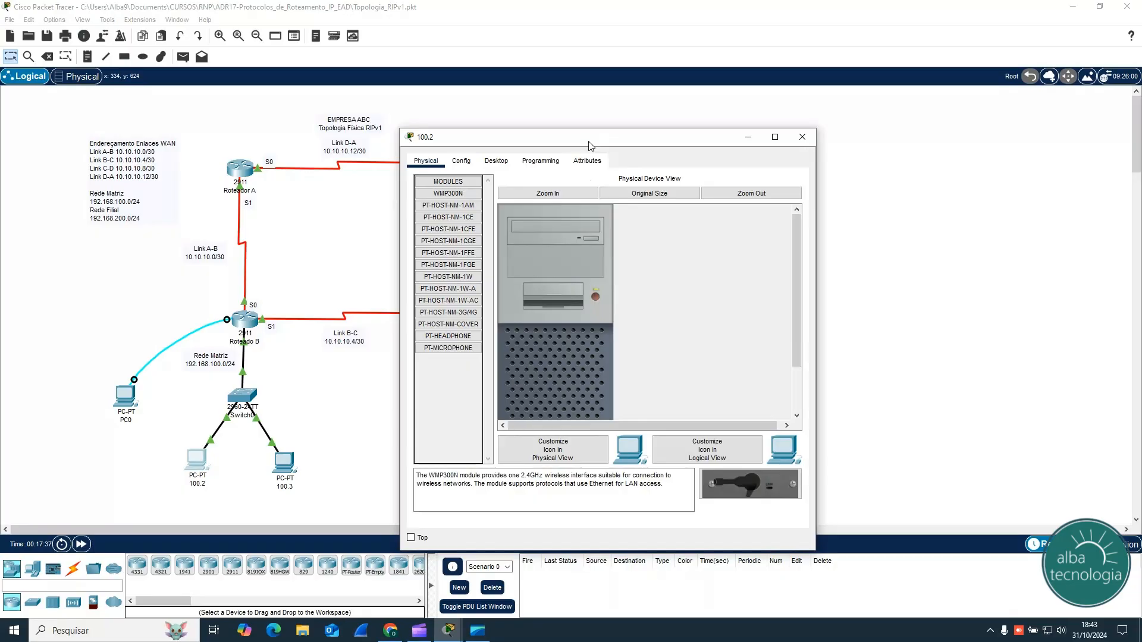
drag(596, 134, 877, 137)
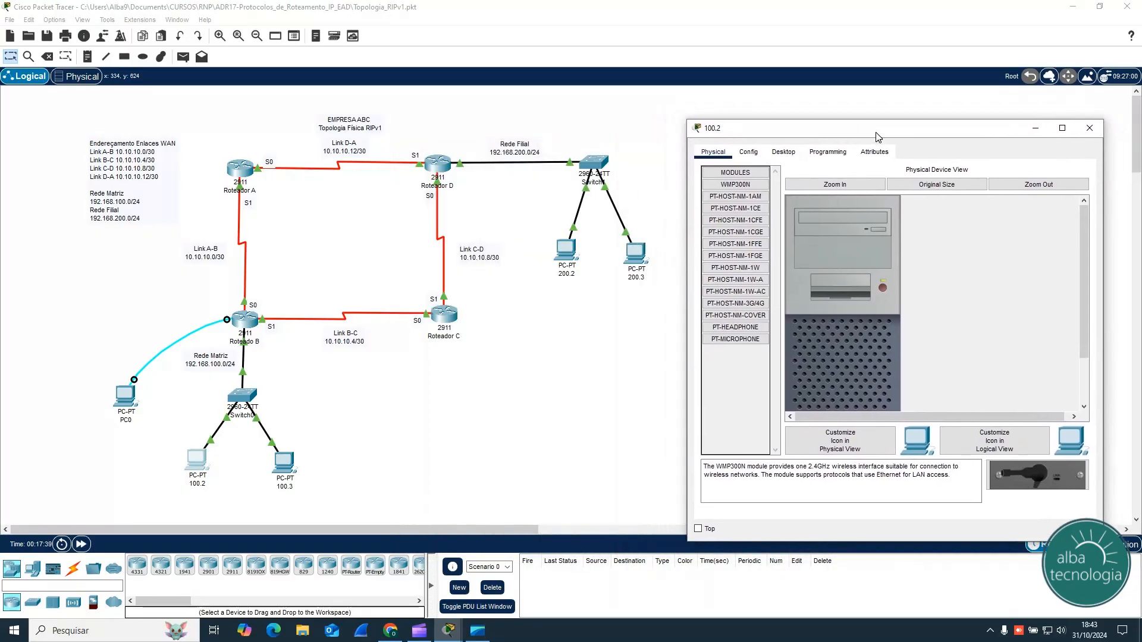
click(783, 152)
click(965, 204)
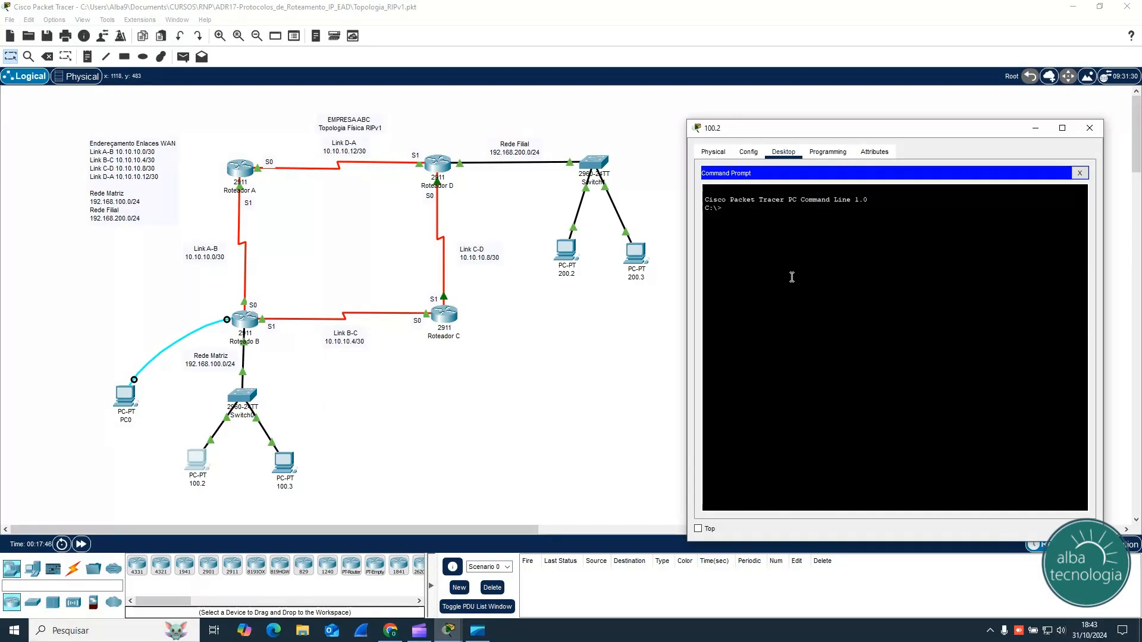
text(ping 192.)
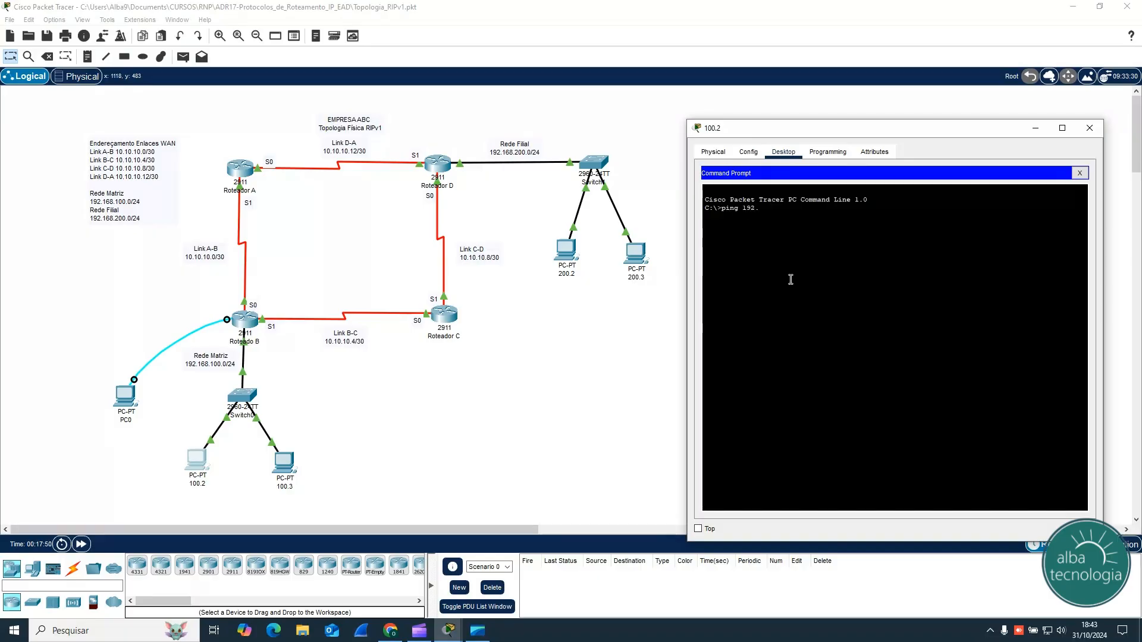
text(168.200.2)
key(Return)
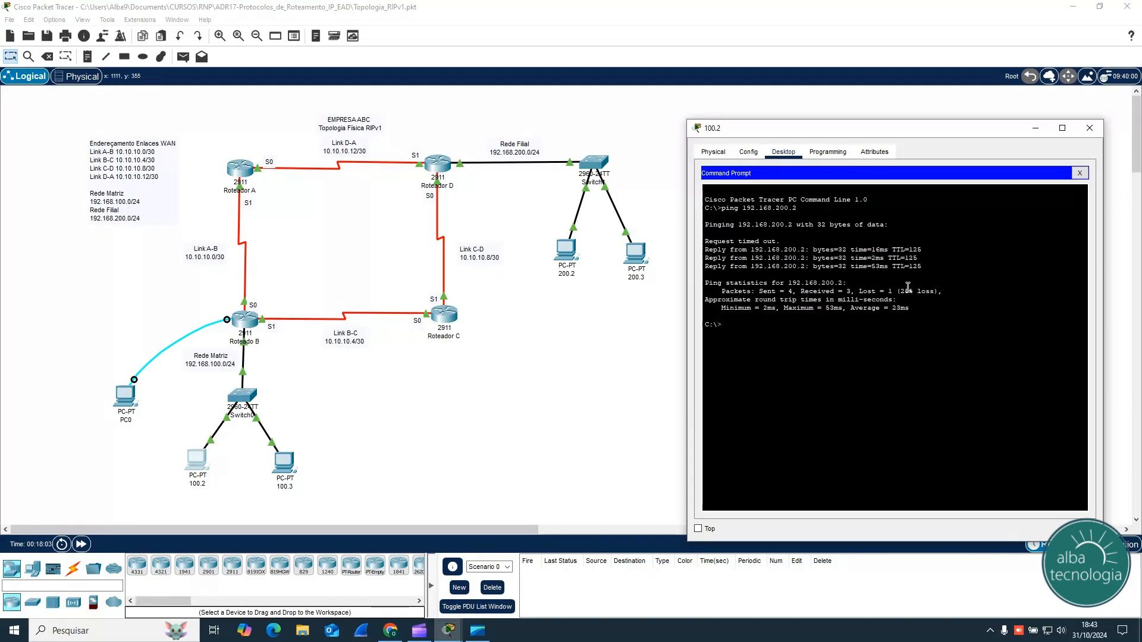
key(Up)
key(Return)
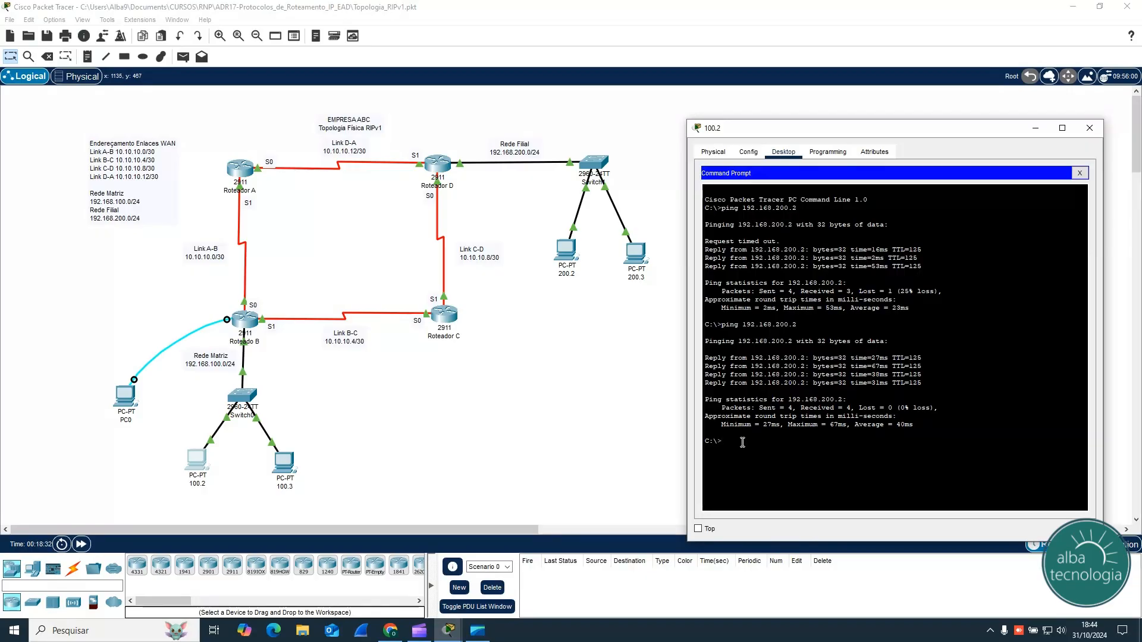
Step: Trace the route from PC 100.2 to 192.168.200.2 with tracert and examine the hop addresses along the path
text(tra)
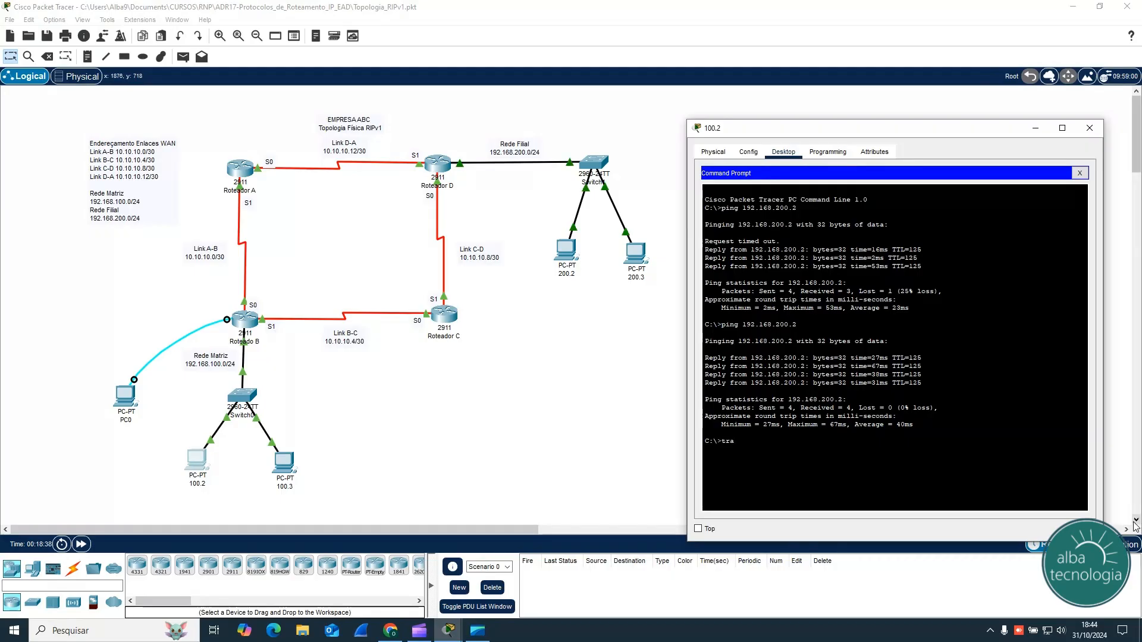
text(cert 192.168.200.2)
key(Return)
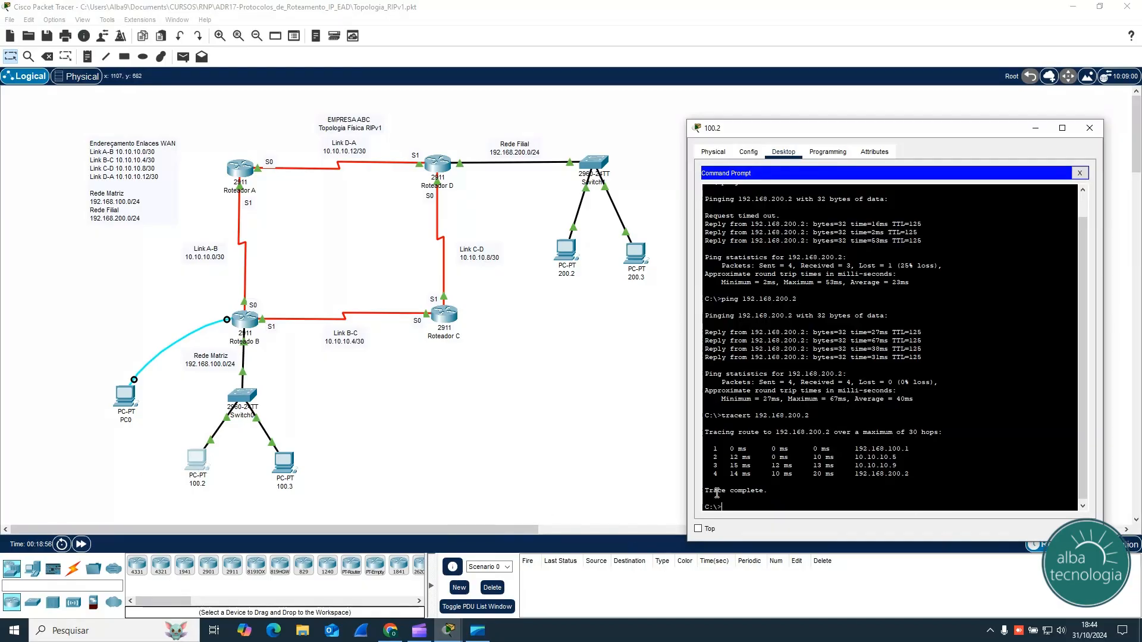
drag(855, 449, 908, 447)
drag(855, 466, 904, 467)
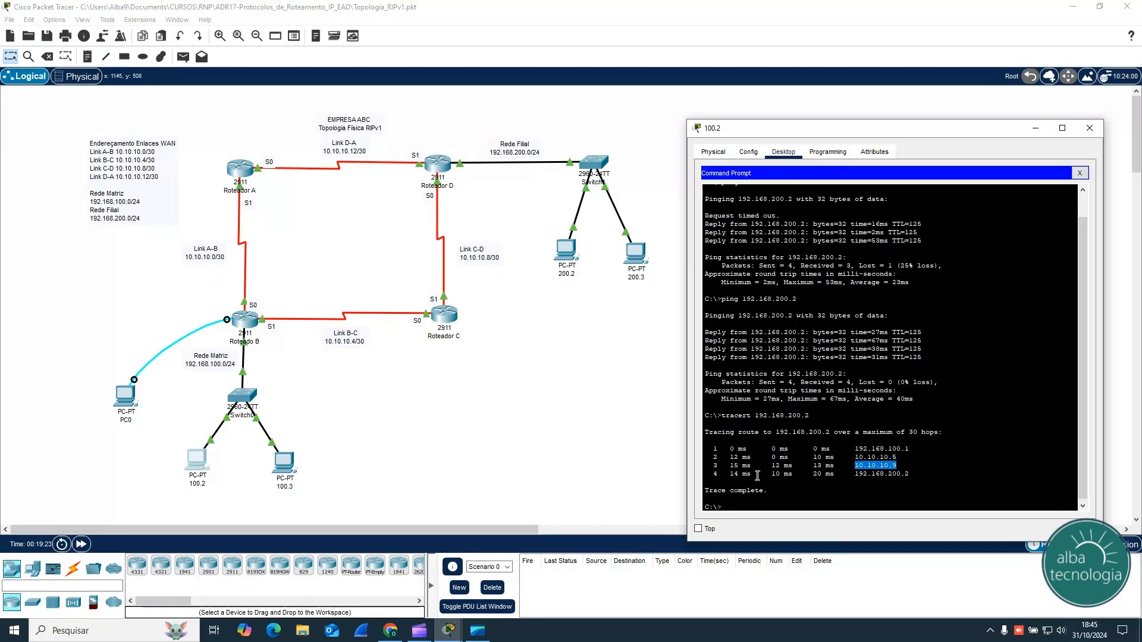
Step: Repeat the tracert to 192.168.200.2, compare the path with the topology, and close PC 100.2's window
click(776, 503)
key(Up)
key(Return)
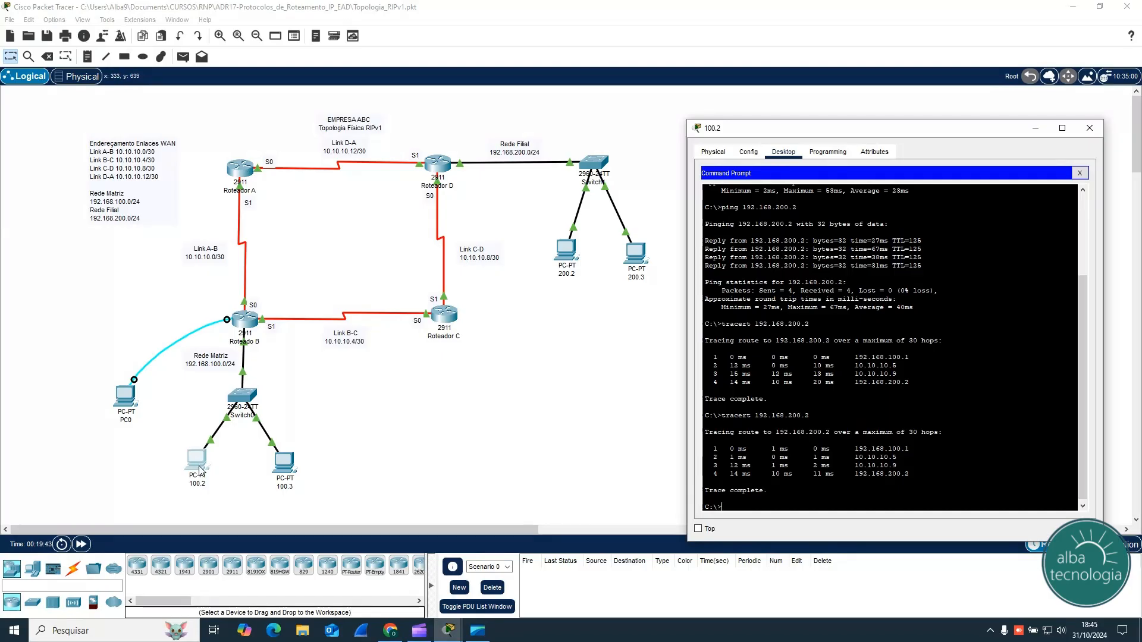
click(1089, 131)
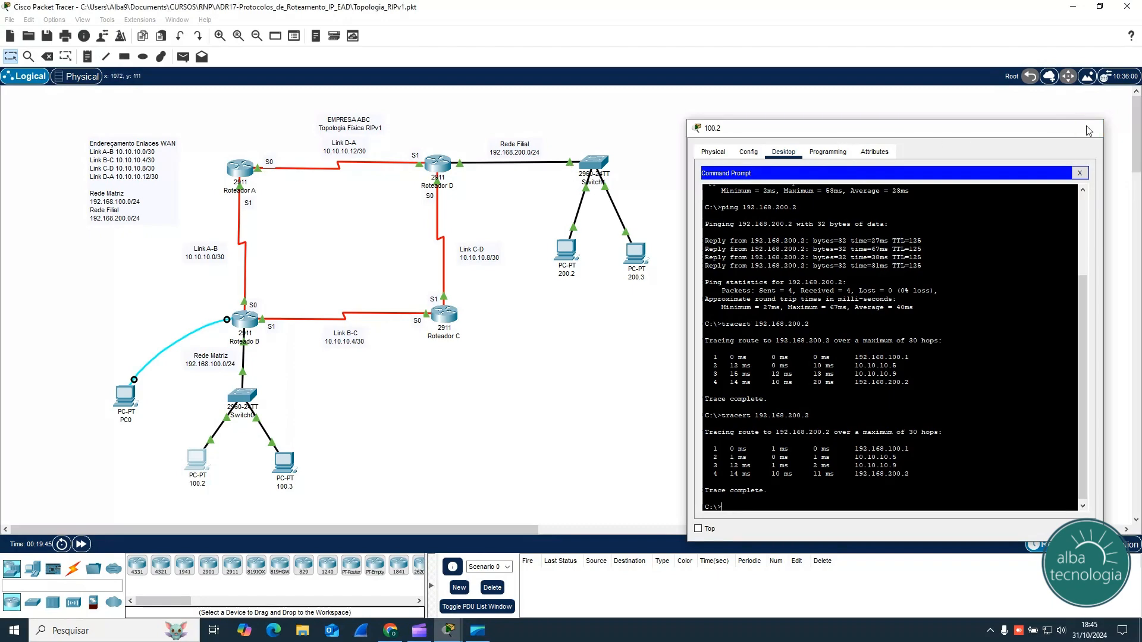
Step: Open Router A's console and enter global configuration mode using ena and conf t
click(241, 178)
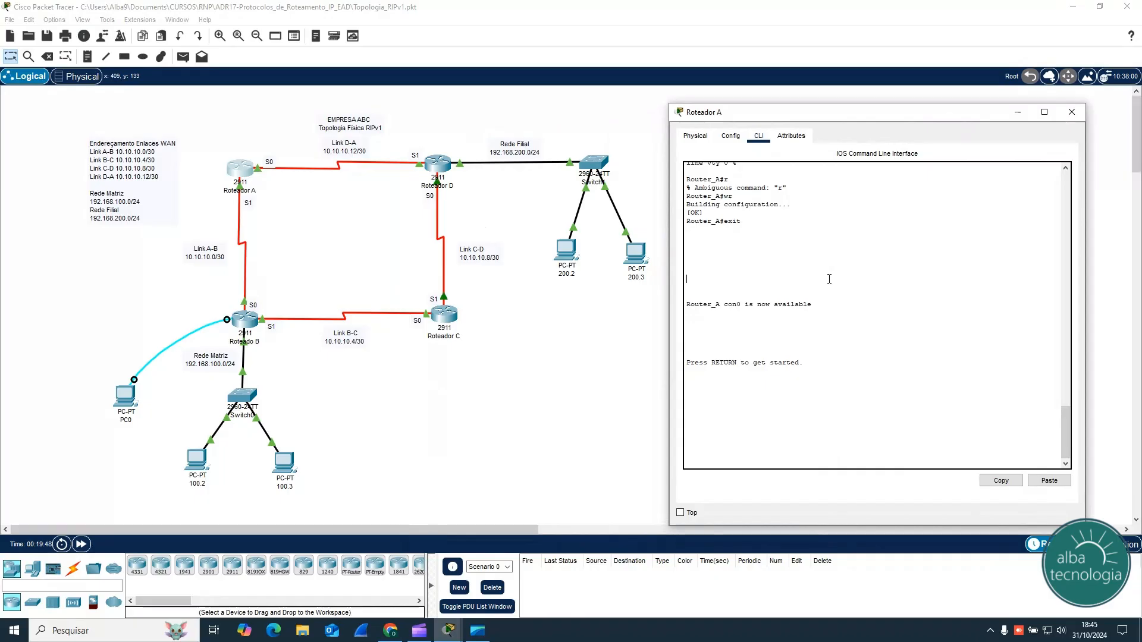
key(Return)
key(Return)
key(Return)
text(ena)
key(Return)
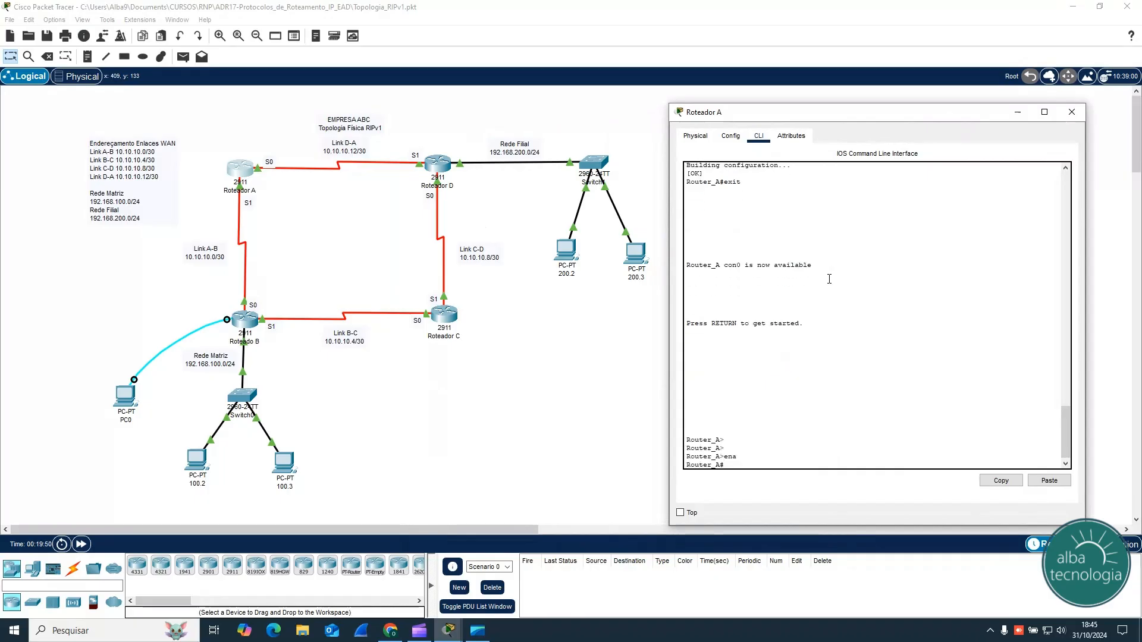
text(conf)
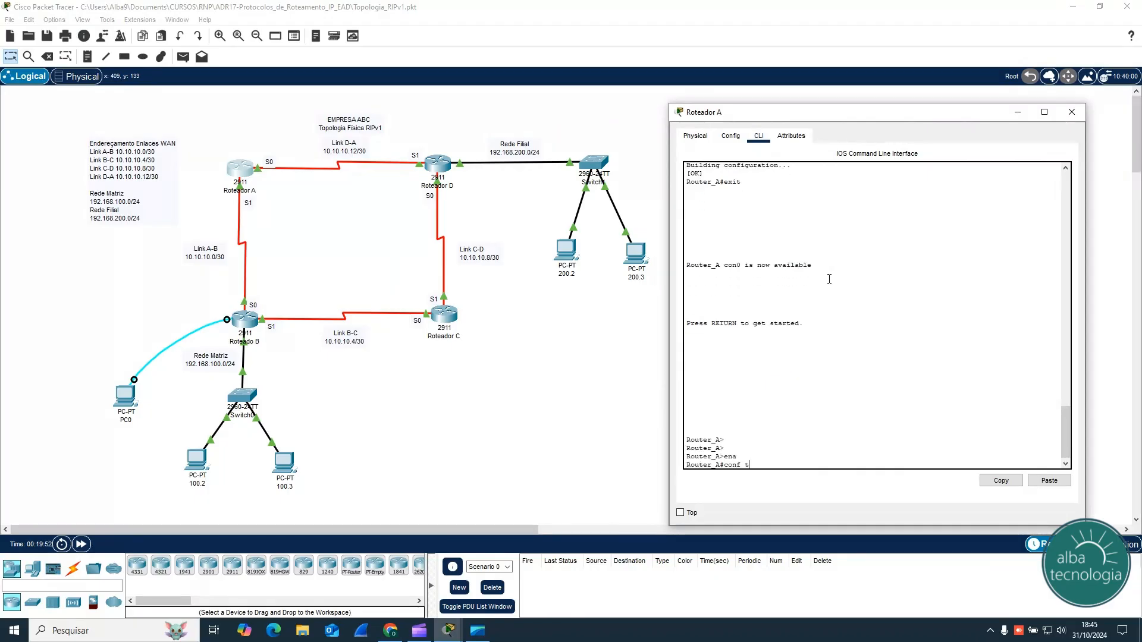
text( t)
key(Return)
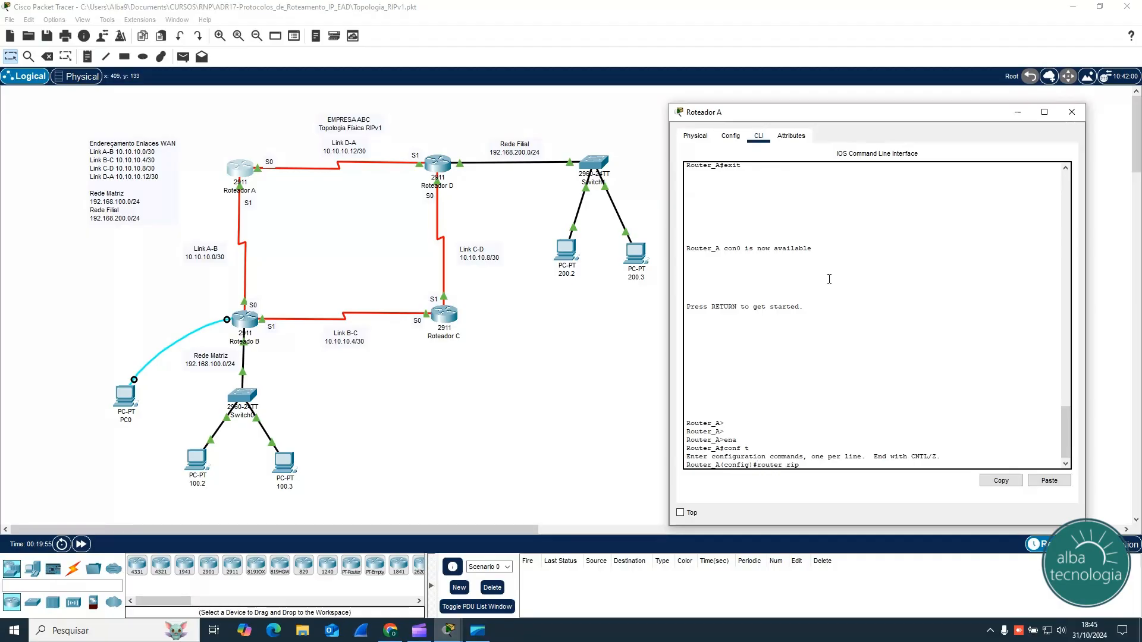
Step: Enable RIP on Router A with router rip, advertise network 10.0.0.0, and return to privileged mode
key(Return)
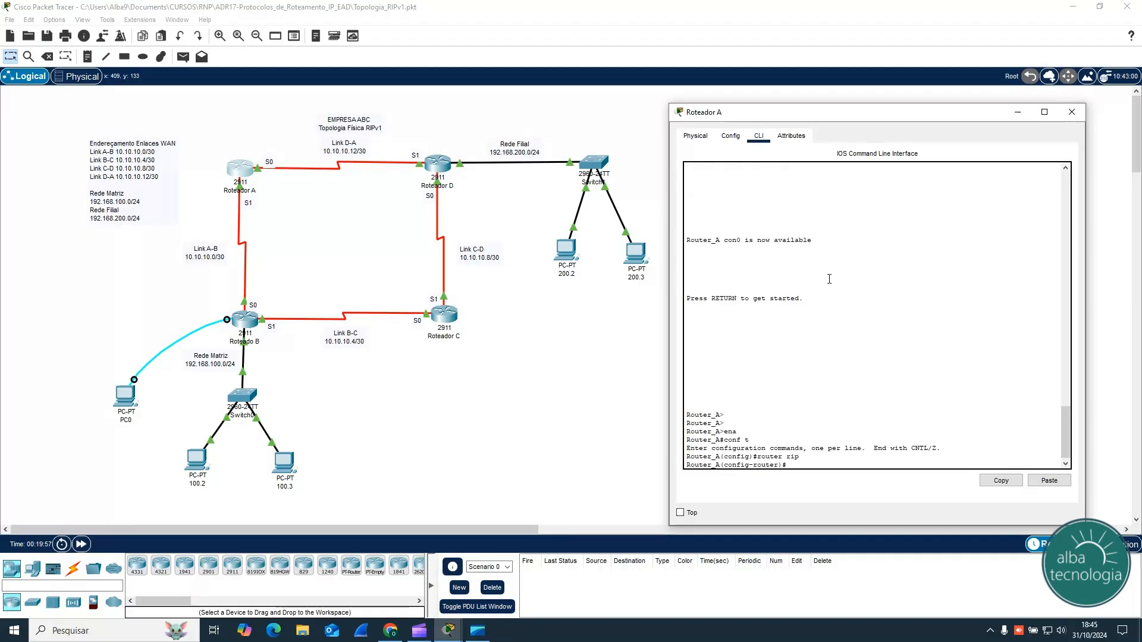
text(net)
key(Tab)
text(10)
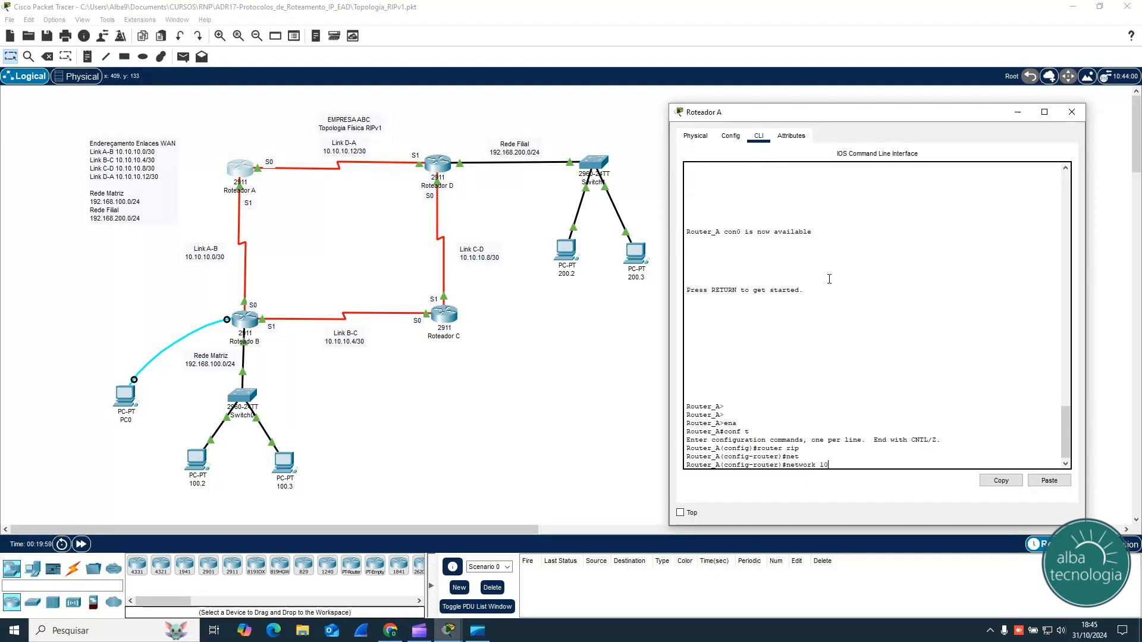
text(.0.0.0)
key(Return)
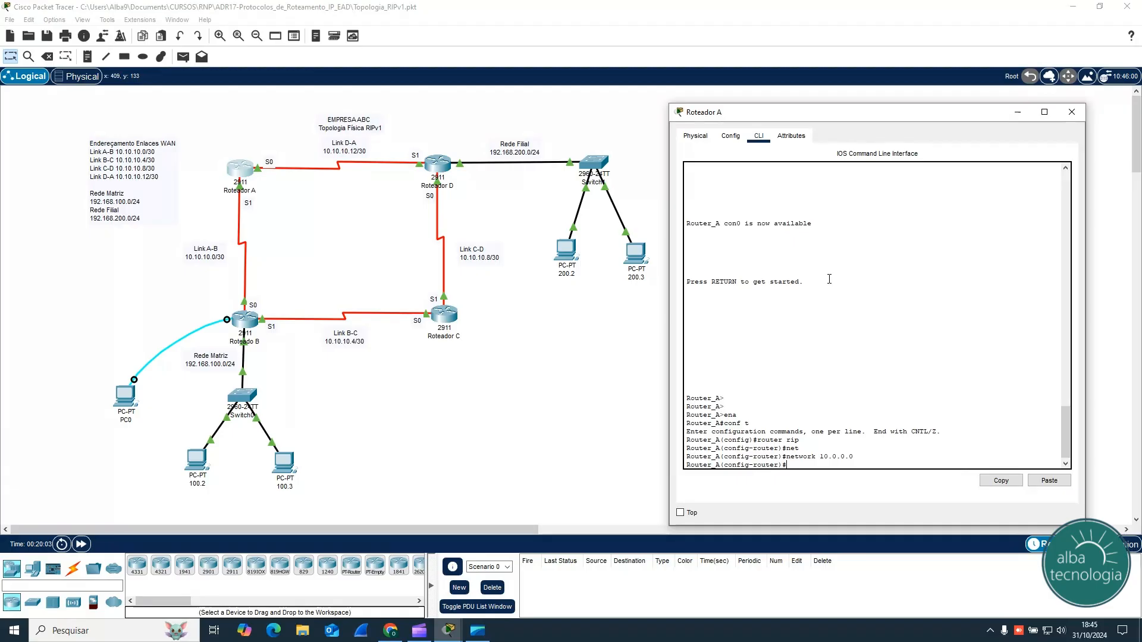
key(ctrl+z)
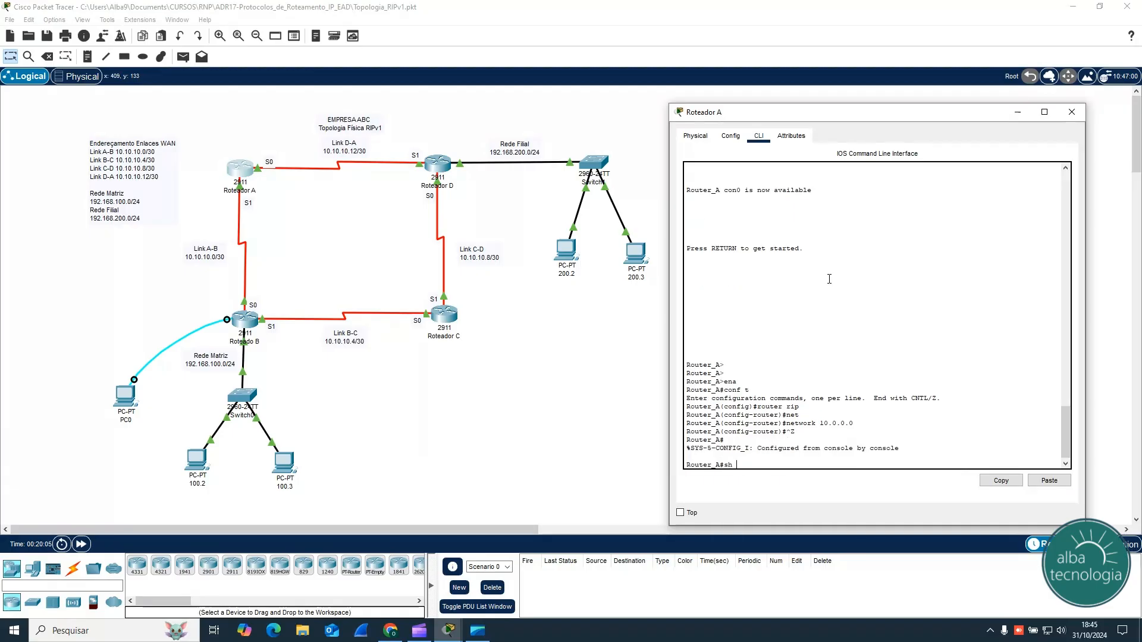
Step: Display Router A's routing table with sh ip route, review its RIP-learned routes, and close the console
text(sh ip route)
key(Return)
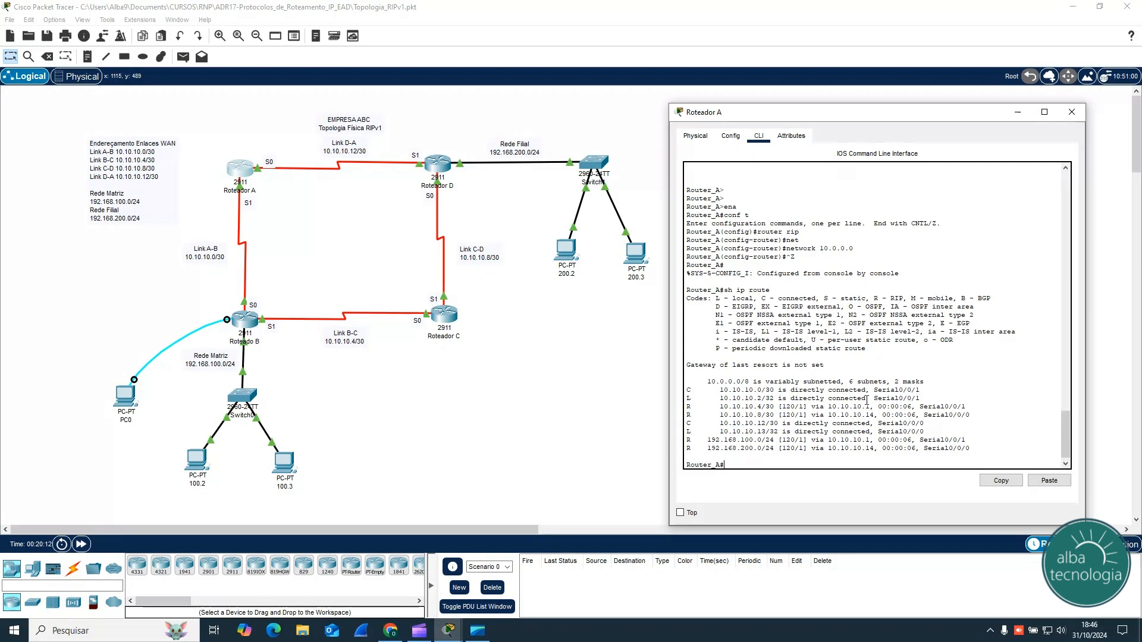
click(1071, 112)
Step: Reopen Router B's console and display its updated routing table with sh ip route
click(254, 318)
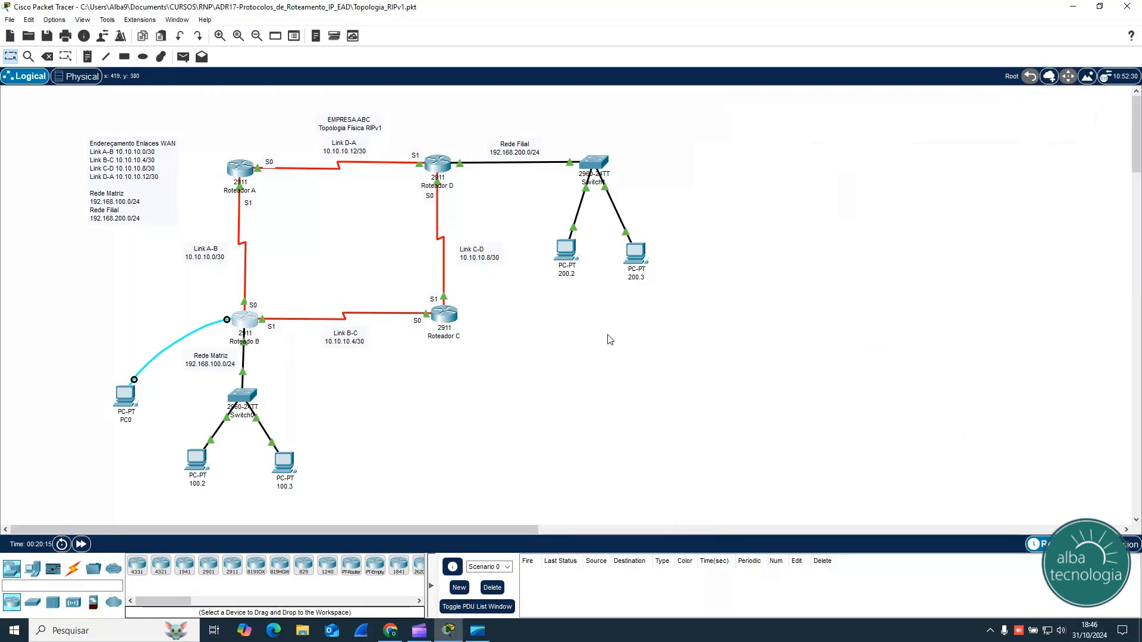
drag(638, 145, 897, 105)
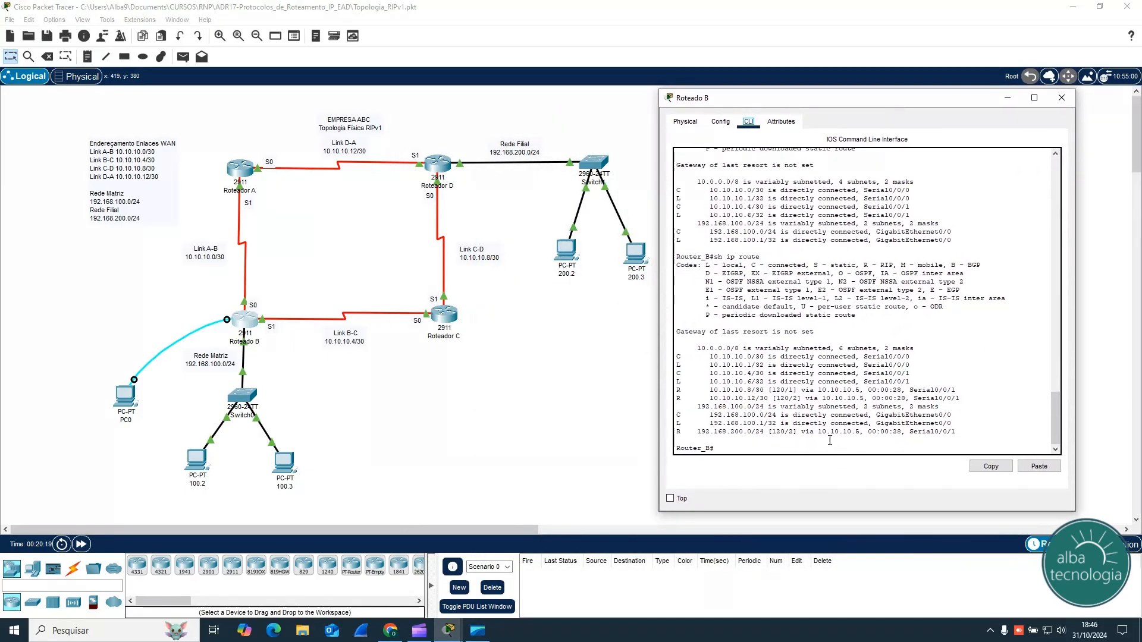
text(sh ip route)
key(Return)
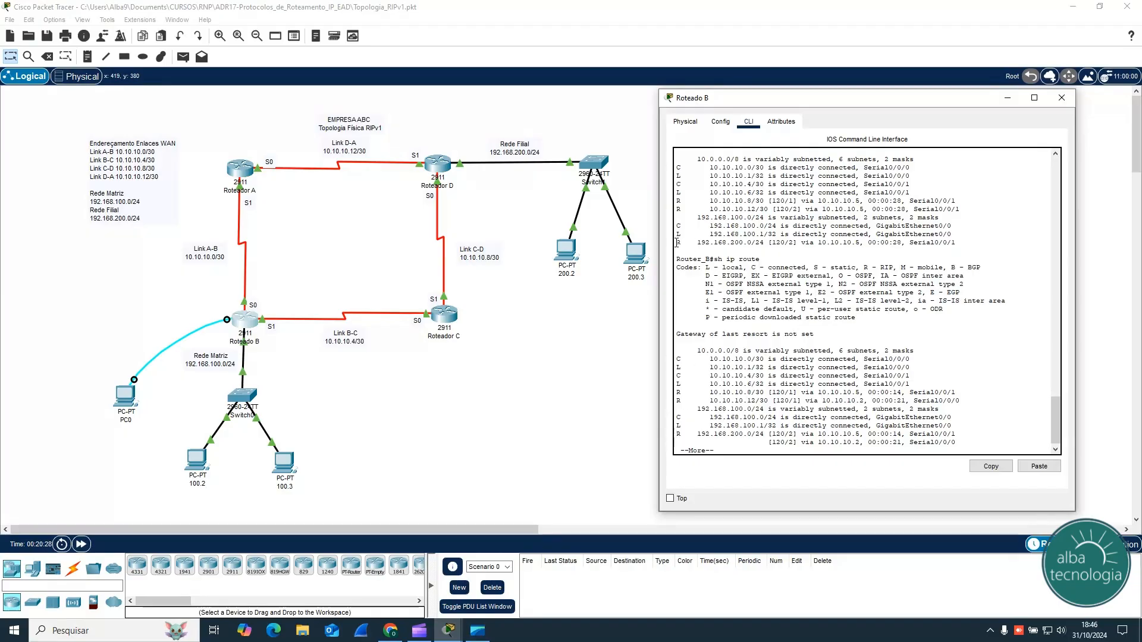
Step: Compare Router B's earlier and updated RIP entries for 192.168.200.0/24, including metrics and next hops, and close the console
drag(677, 242, 955, 242)
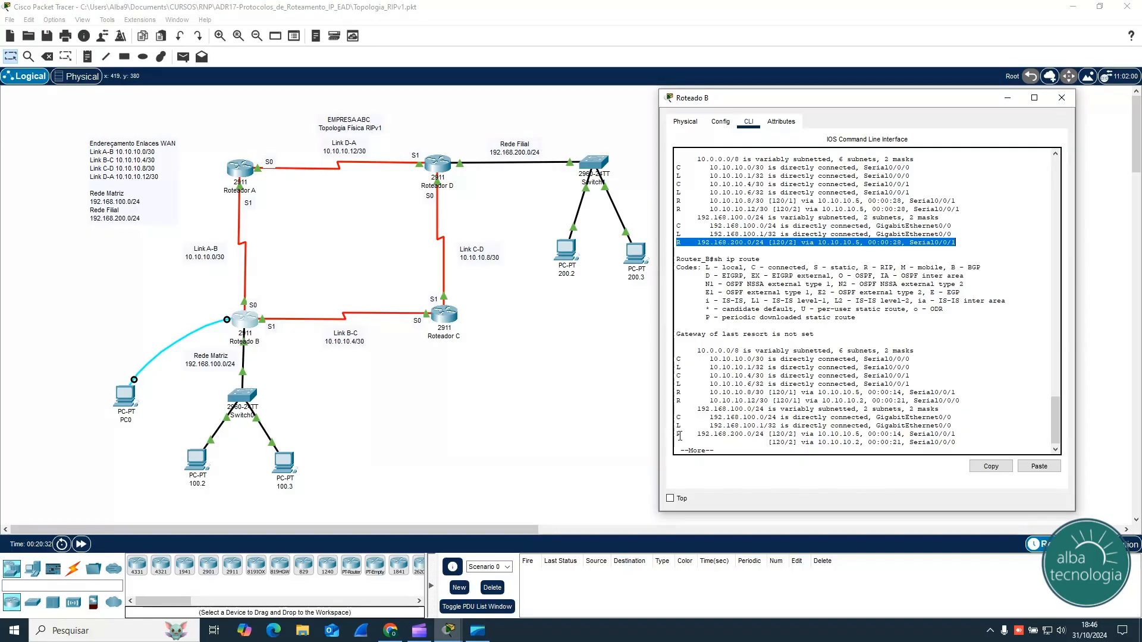
key(space)
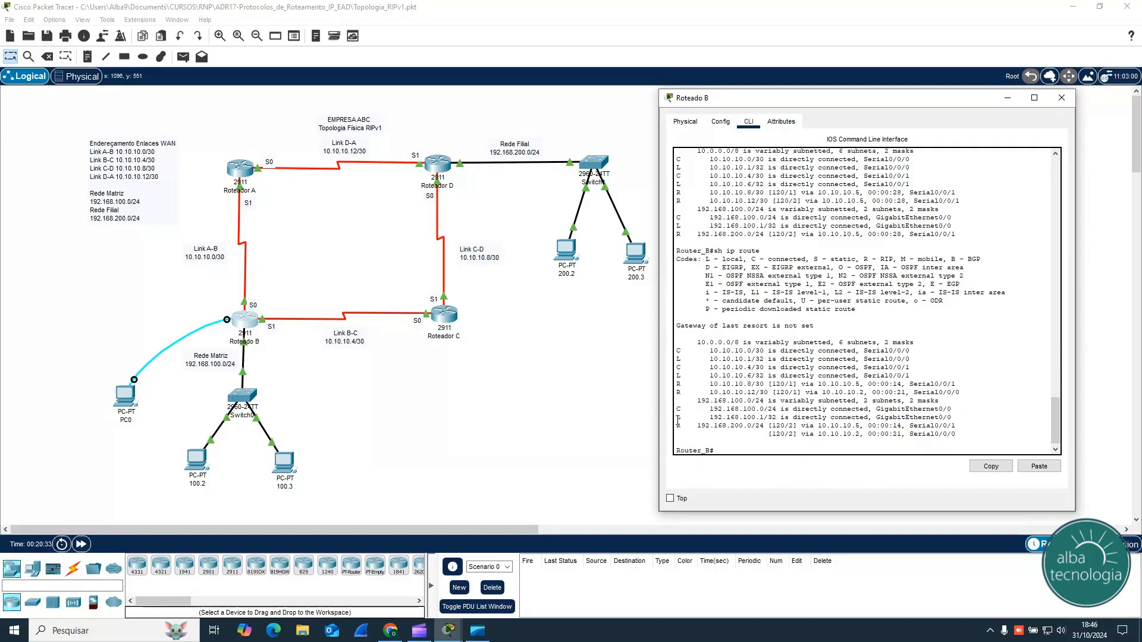
drag(678, 424, 919, 442)
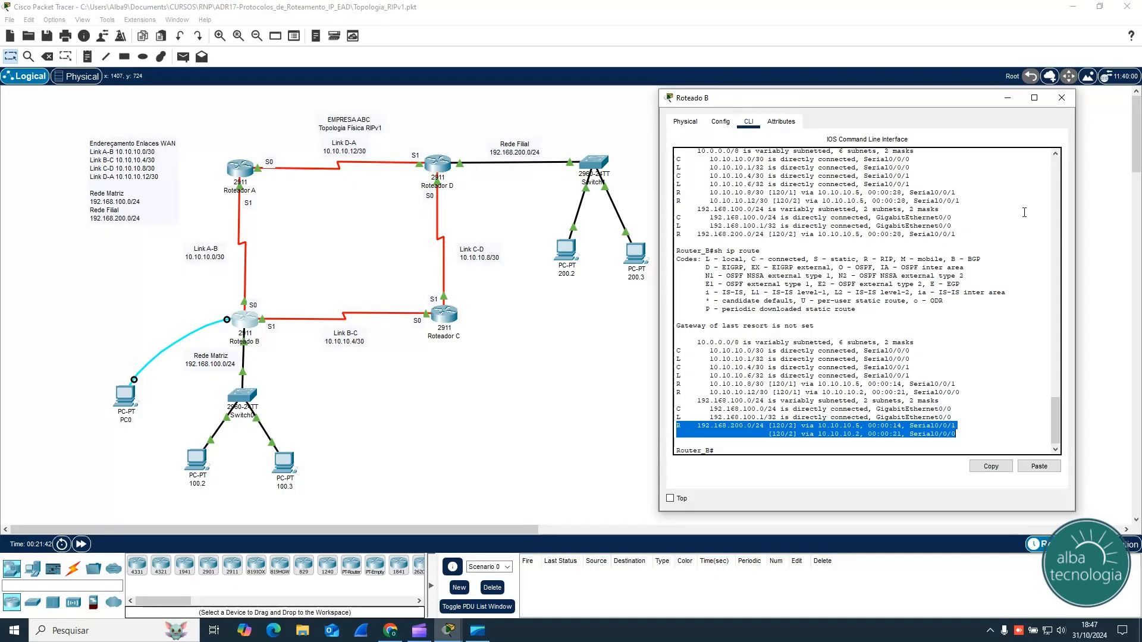
click(1062, 98)
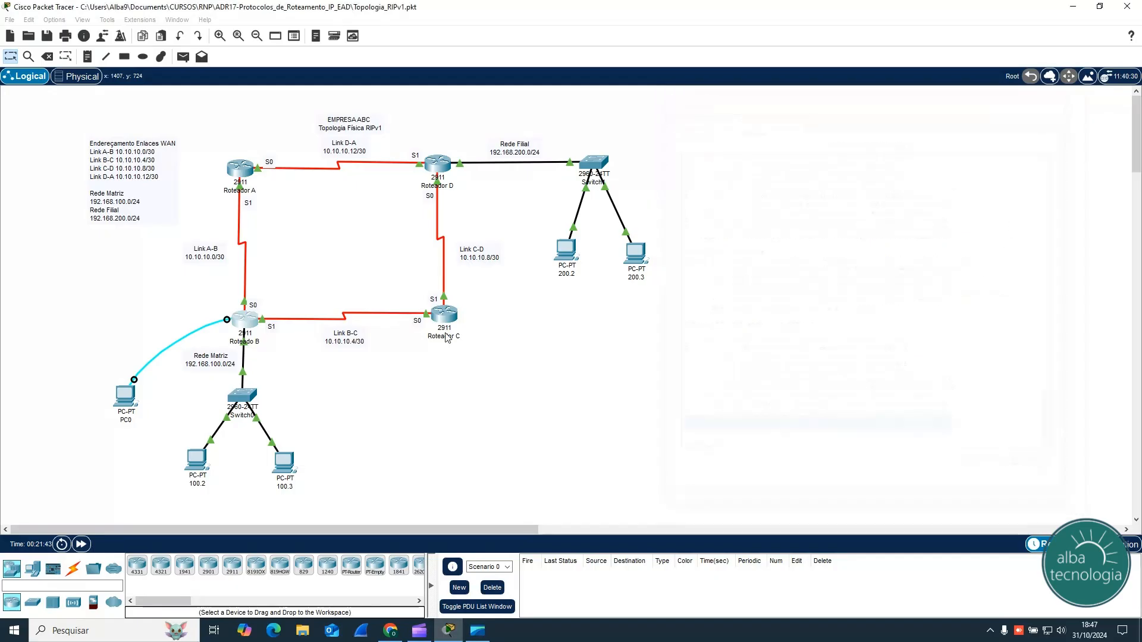
Step: Reopen the command prompt of PC 100.2 and trace the route to 192.168.200.2 with tracert
click(198, 464)
click(680, 209)
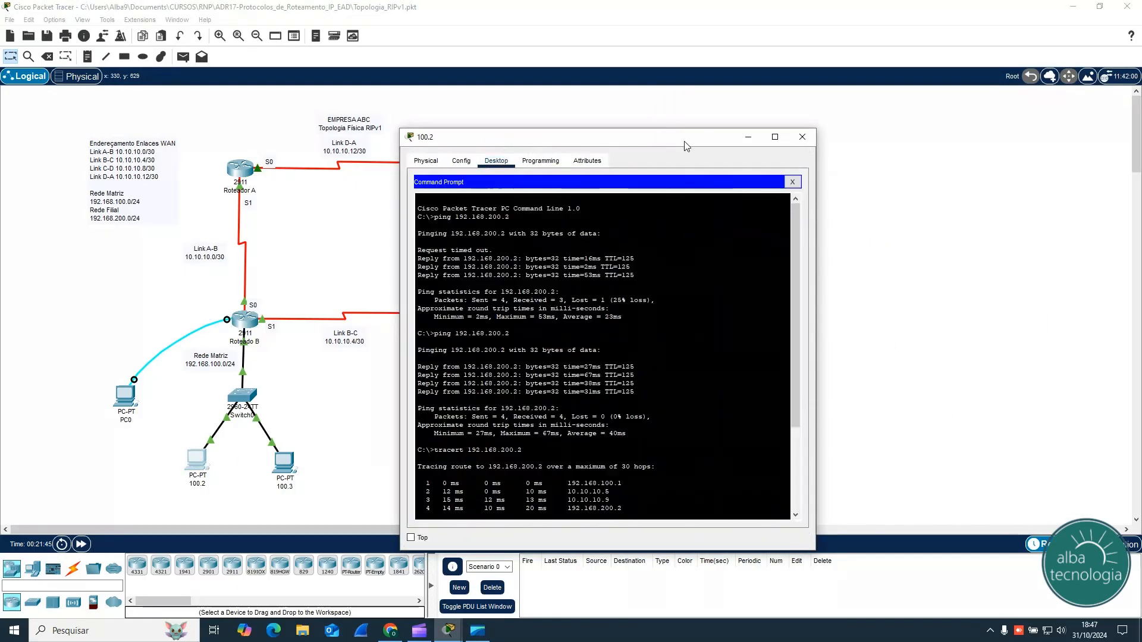
drag(687, 146, 934, 112)
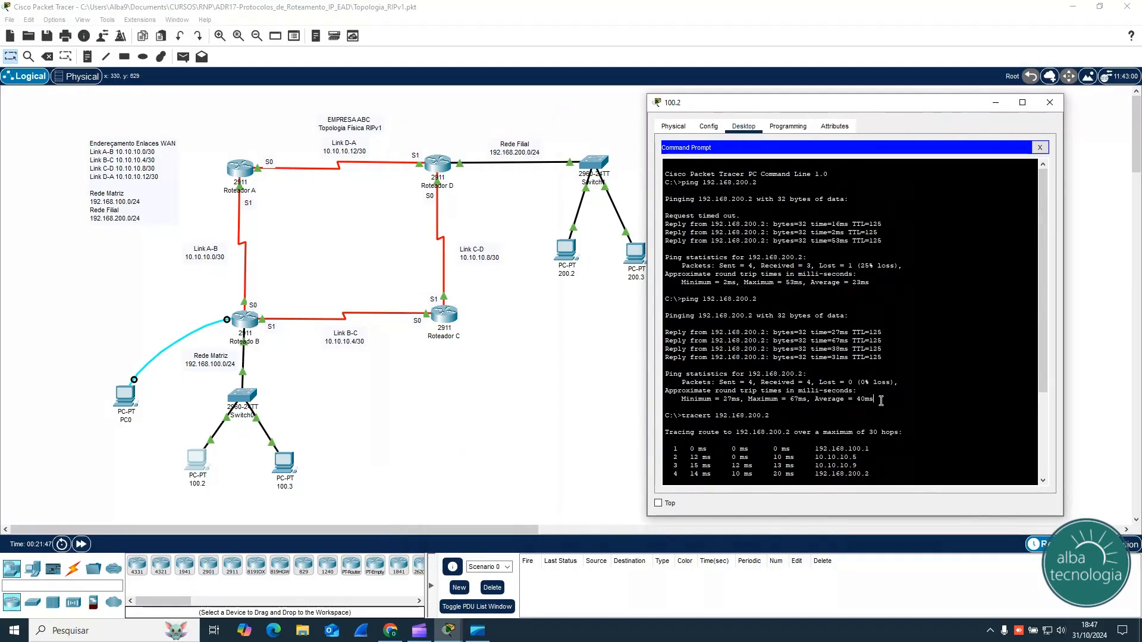
key(Return)
key(Return)
key(Return)
key(Return)
key(Return)
key(Return)
key(Return)
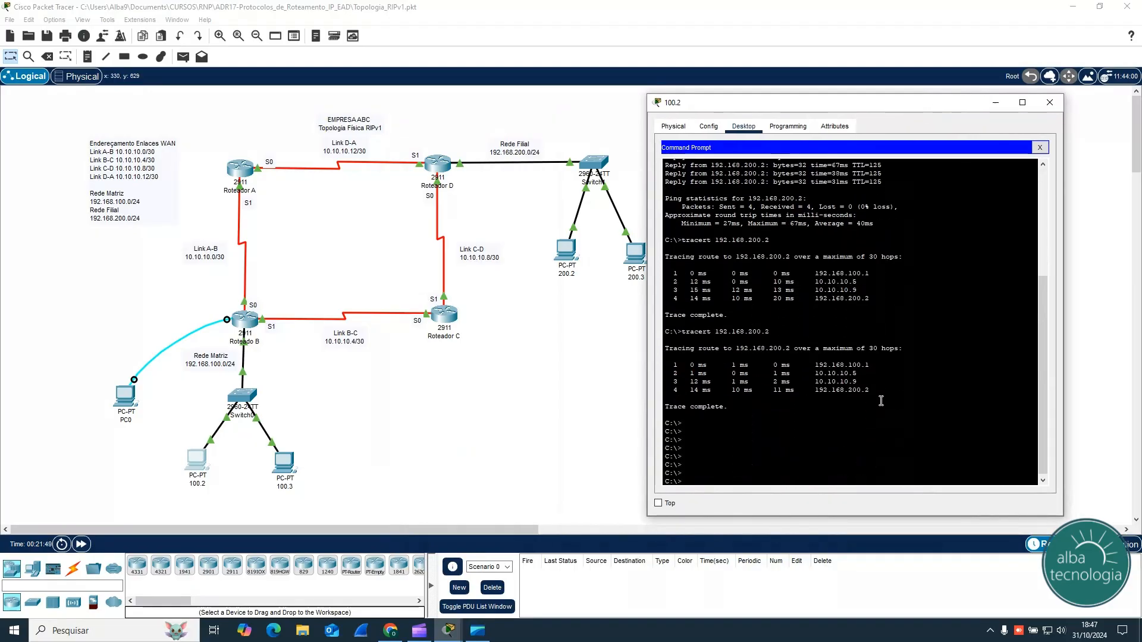
key(Up)
key(Return)
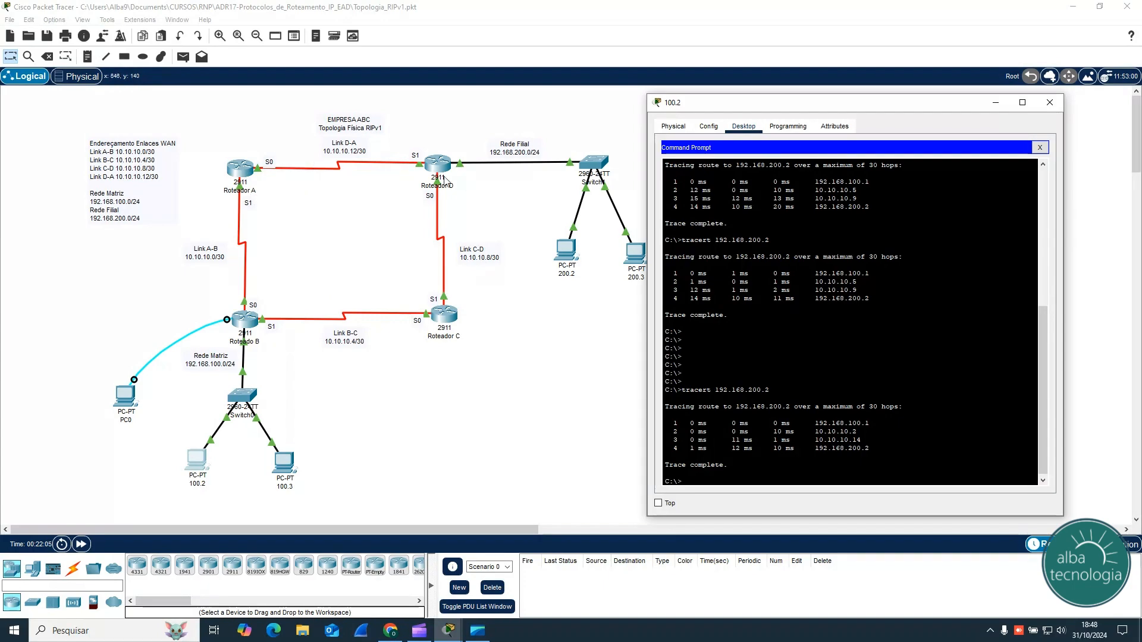
Step: Repeat tracert 192.168.200.2 three more times from PC 100.2 to compare the paths taken, and close the PC's window
key(Up)
key(Return)
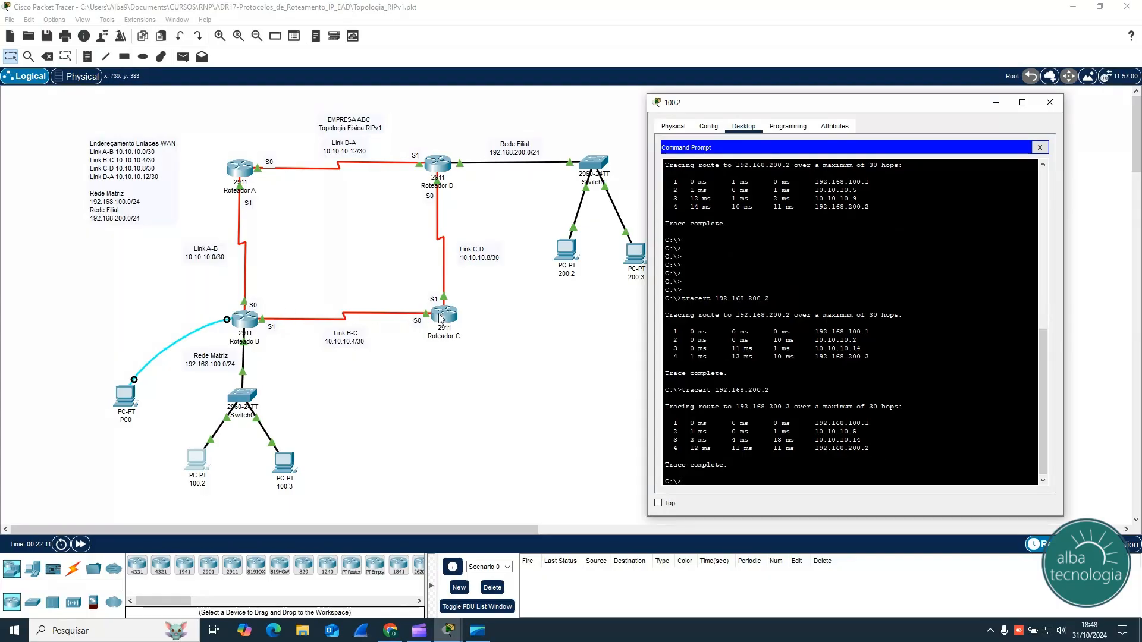
key(Up)
key(Return)
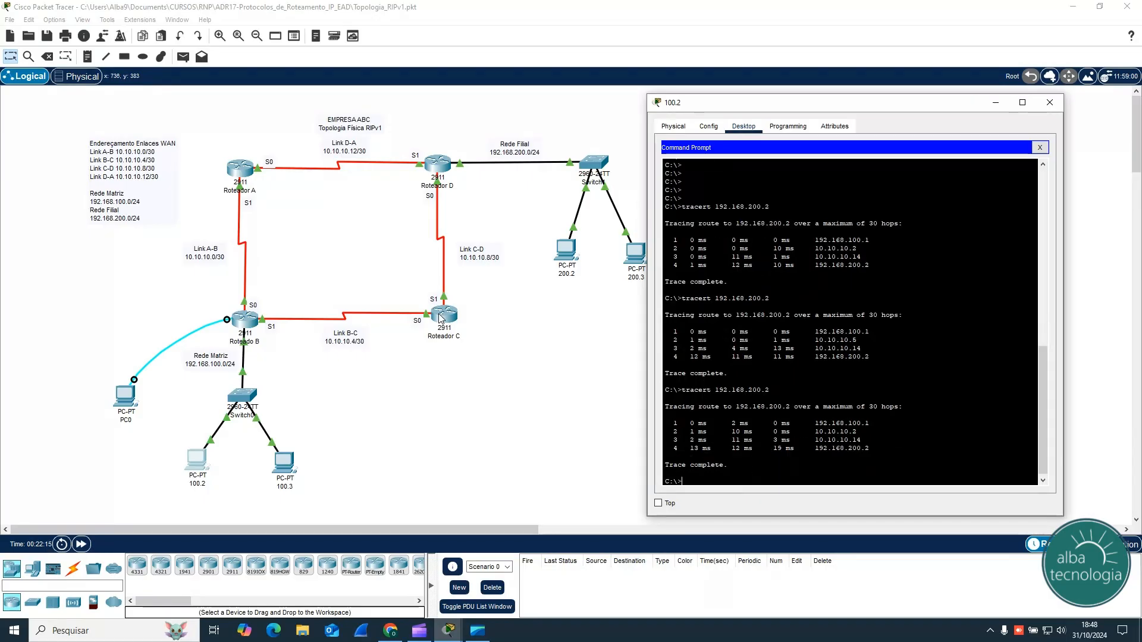
key(Up)
key(Return)
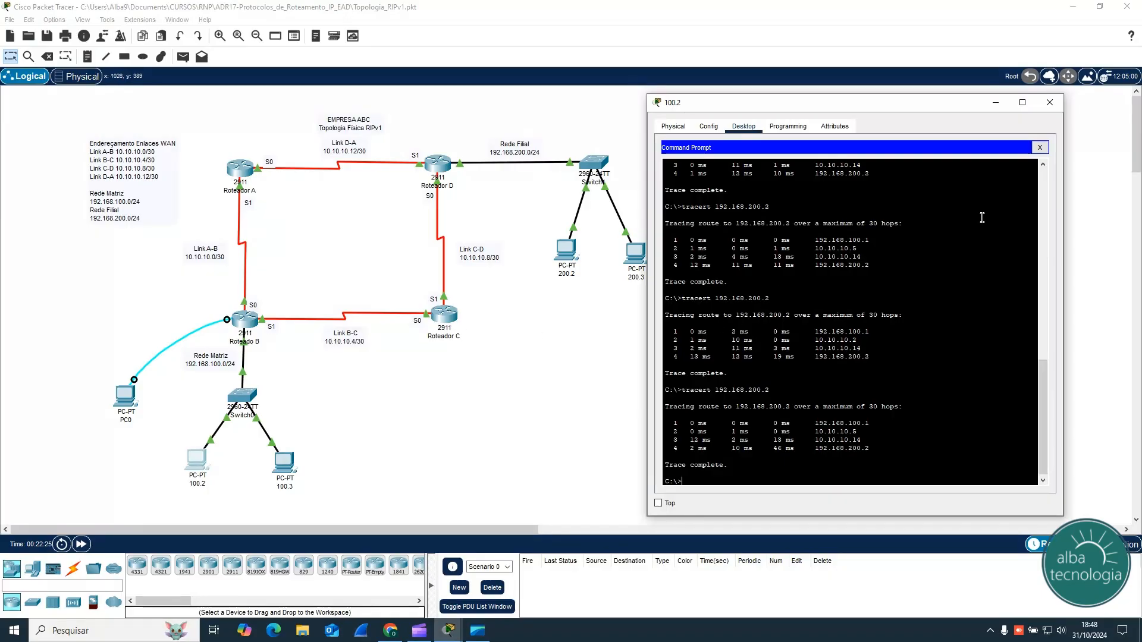
click(1050, 102)
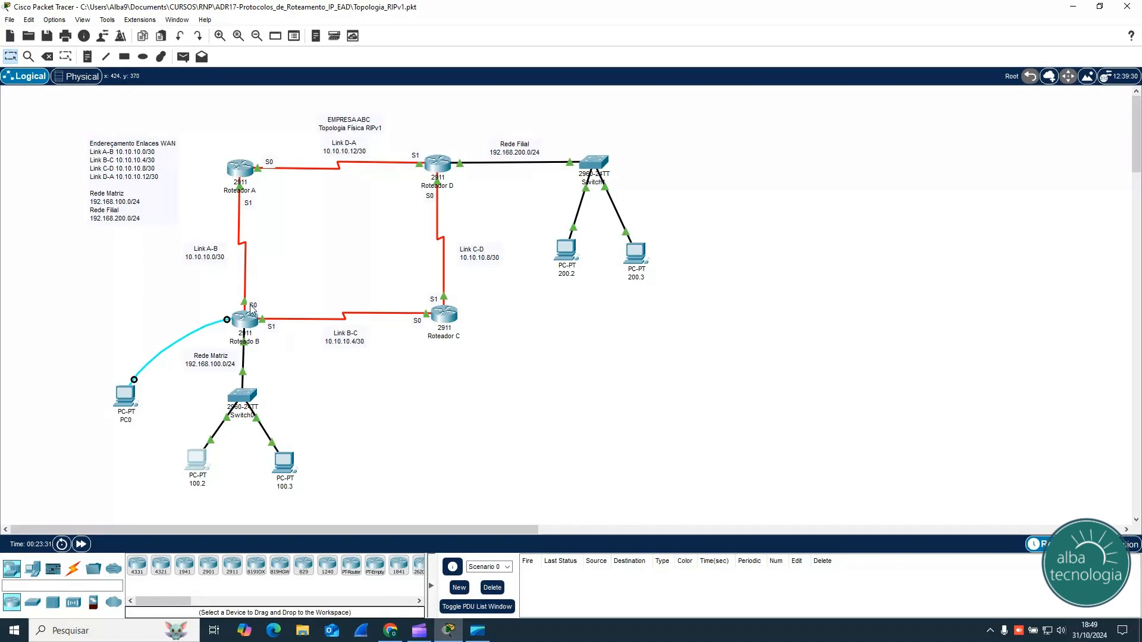
Step: Examine the port and address details of Routers B, C and D and of PC 100.2 in the topology
mouse_move(249, 349)
mouse_move(243, 373)
mouse_move(247, 326)
mouse_move(447, 320)
mouse_move(440, 172)
mouse_move(244, 305)
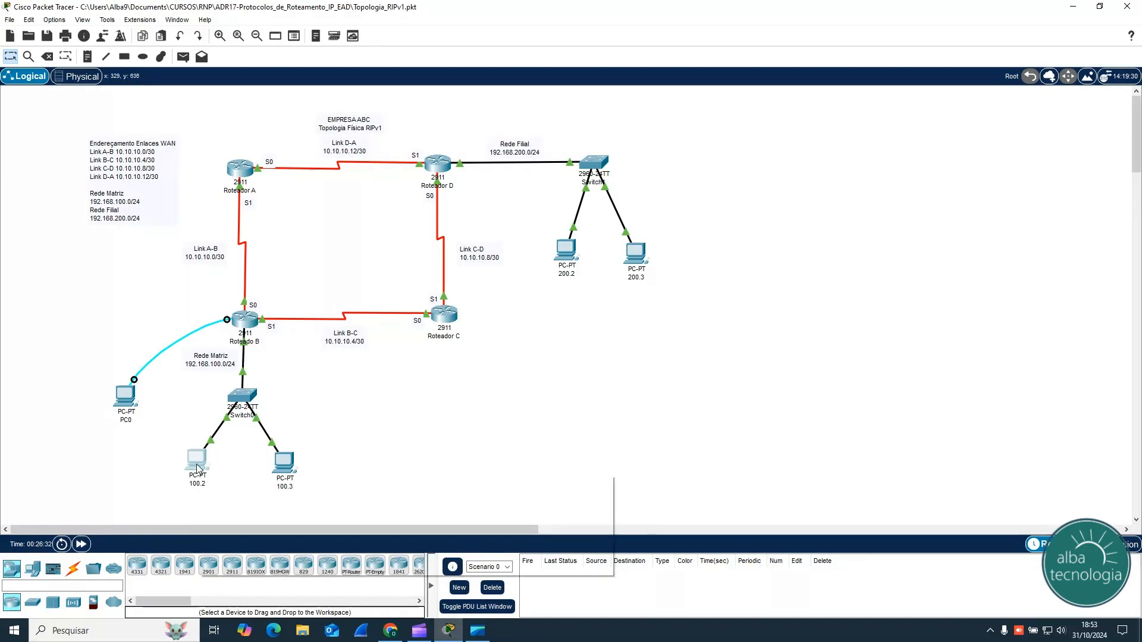
mouse_move(197, 469)
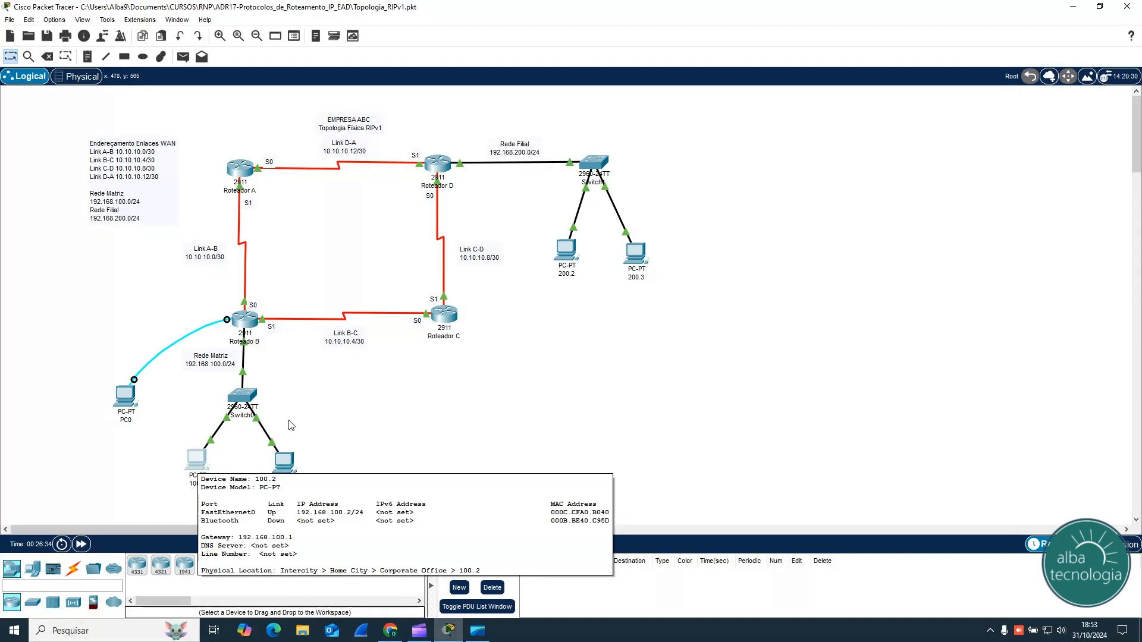